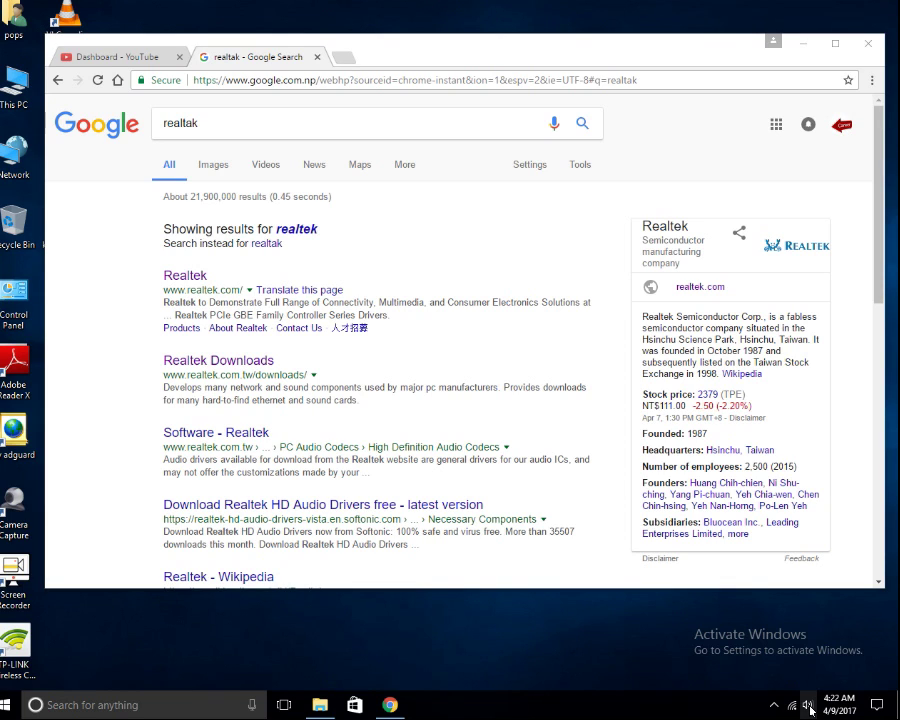
- Start the sound troubleshooter from the speaker tray icon, then bring up This PC's context menu
{"action": "right_click", "coordinate": [809, 705]}
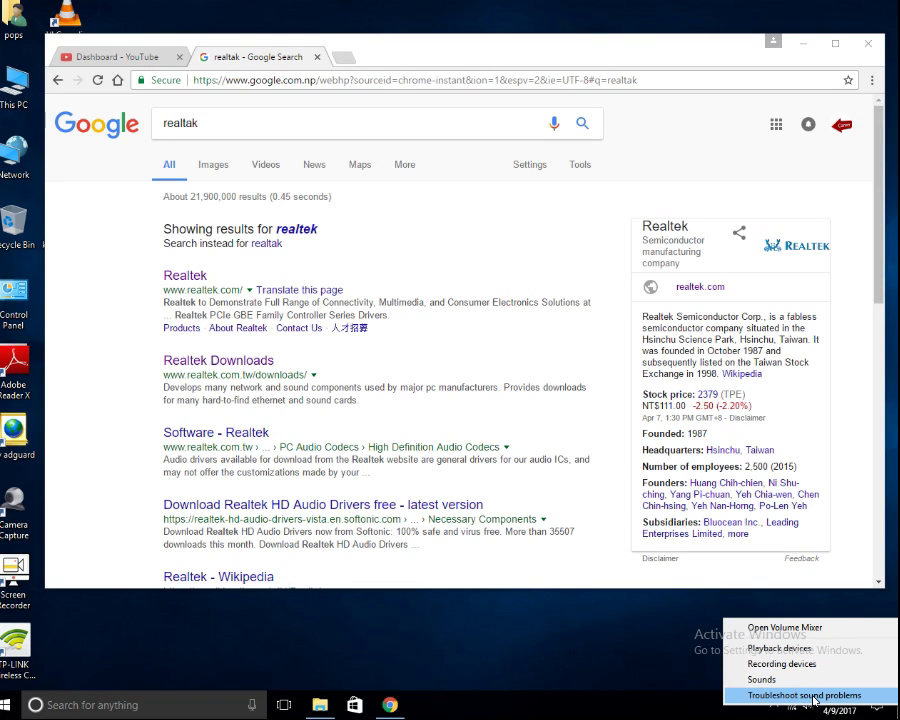
{"action": "left_click", "coordinate": [814, 697]}
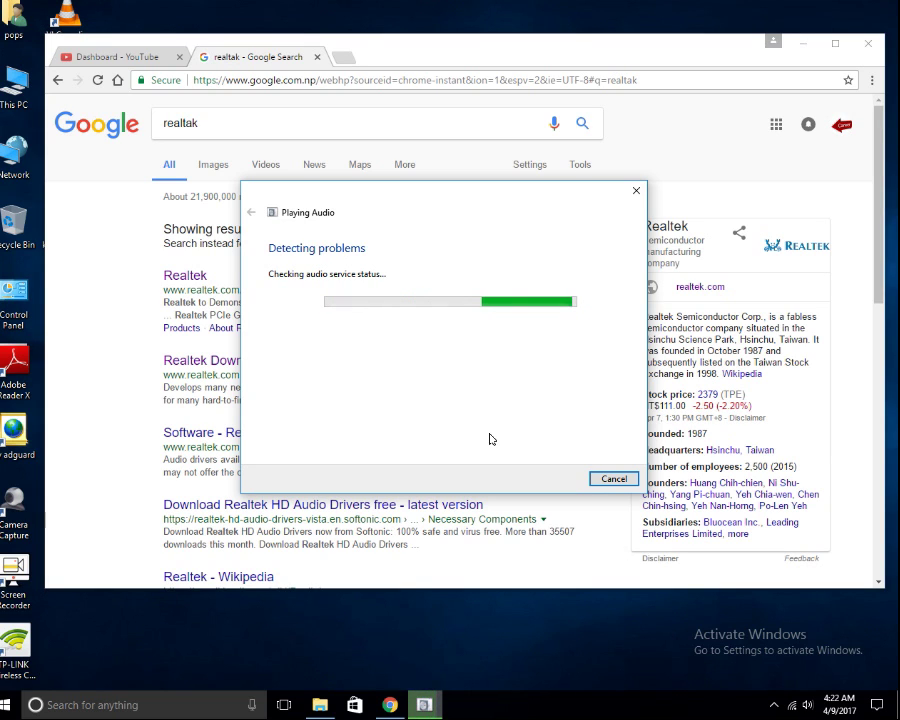
{"action": "left_click", "coordinate": [14, 85]}
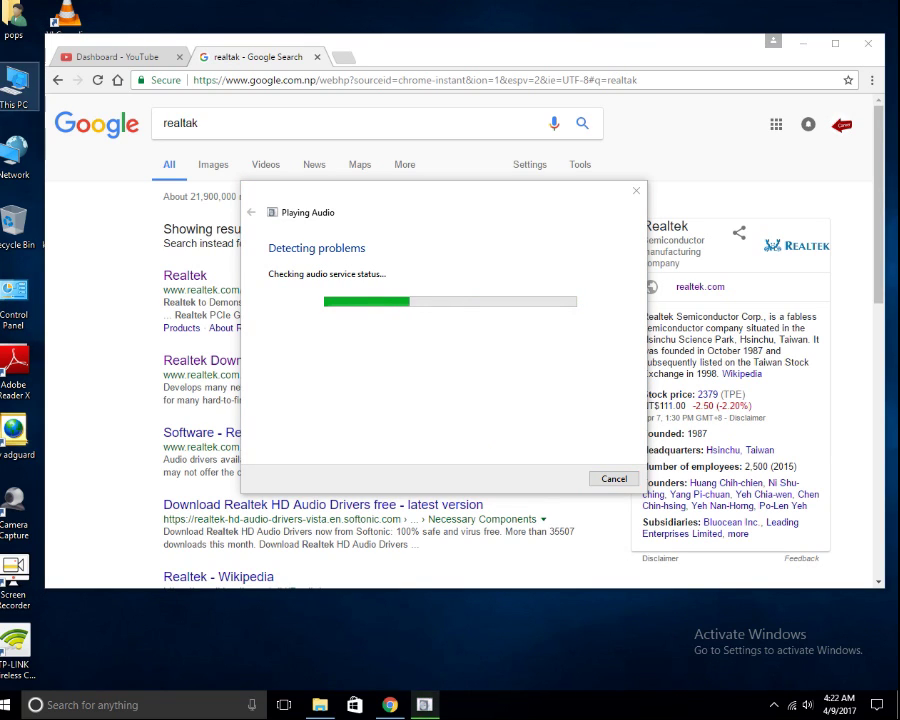
{"action": "right_click", "coordinate": [14, 85]}
- Open Computer Management from This PC, position its window, and return to the audio troubleshooter
{"action": "left_click", "coordinate": [66, 123]}
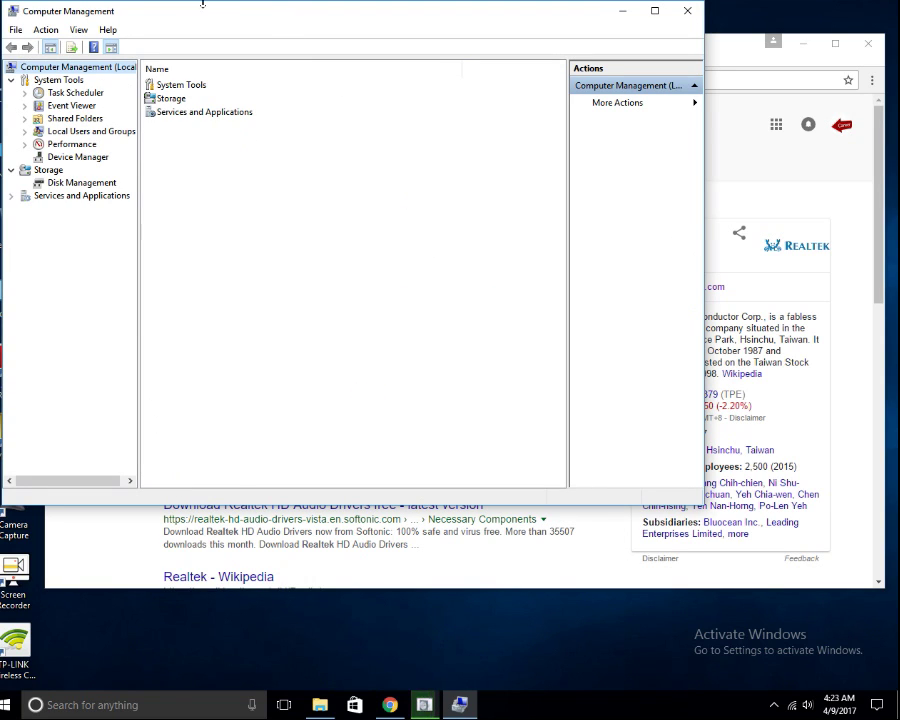
{"action": "left_click_drag", "start_coordinate": [210, 15], "coordinate": [268, 92]}
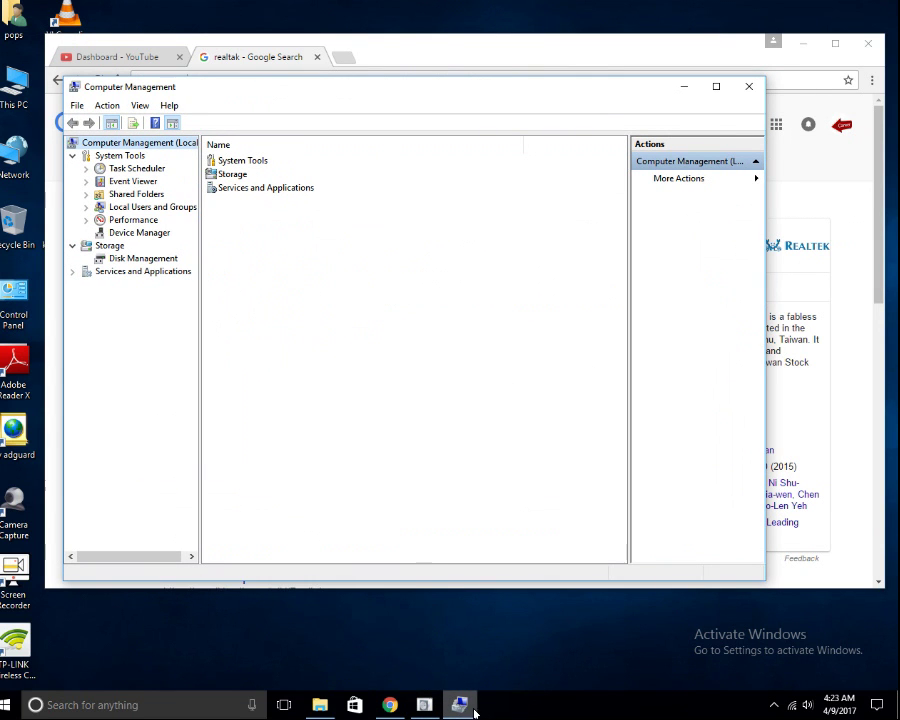
{"action": "left_click", "coordinate": [432, 706]}
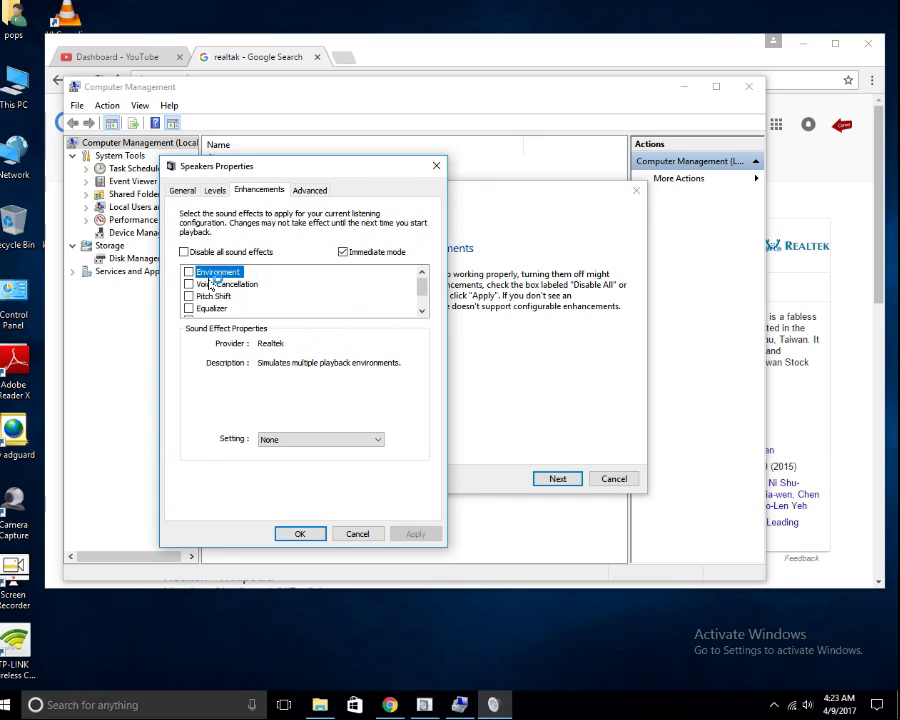
- Review the Speakers Enhancements tab, confirm with OK, and cancel the Playing Audio troubleshooter
{"action": "scroll", "coordinate": [422, 285], "scroll_direction": "down", "scroll_amount": 2}
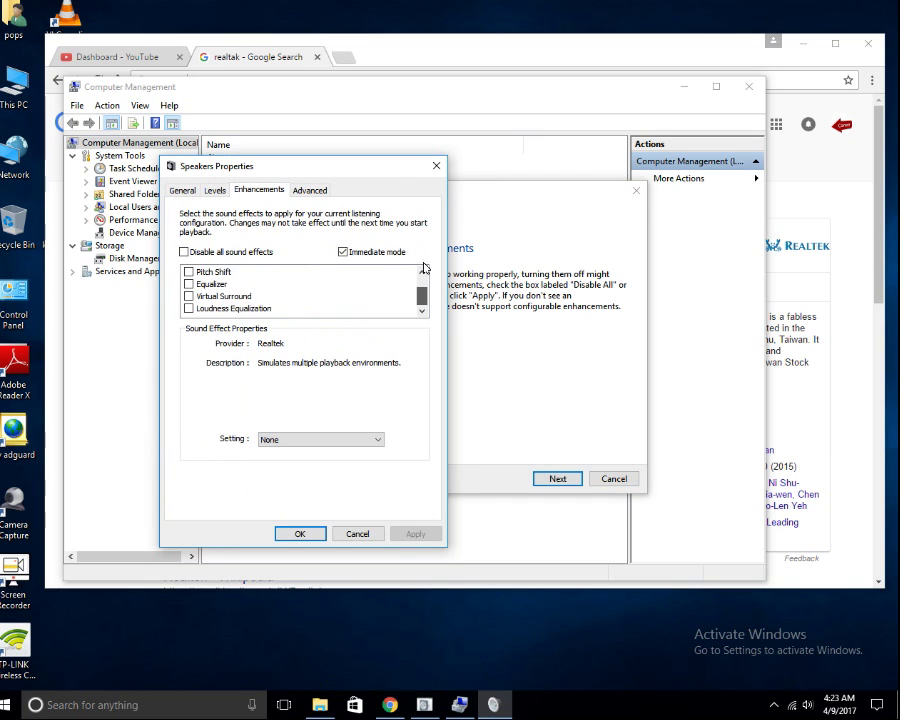
{"action": "scroll", "coordinate": [424, 267], "scroll_direction": "up", "scroll_amount": 2}
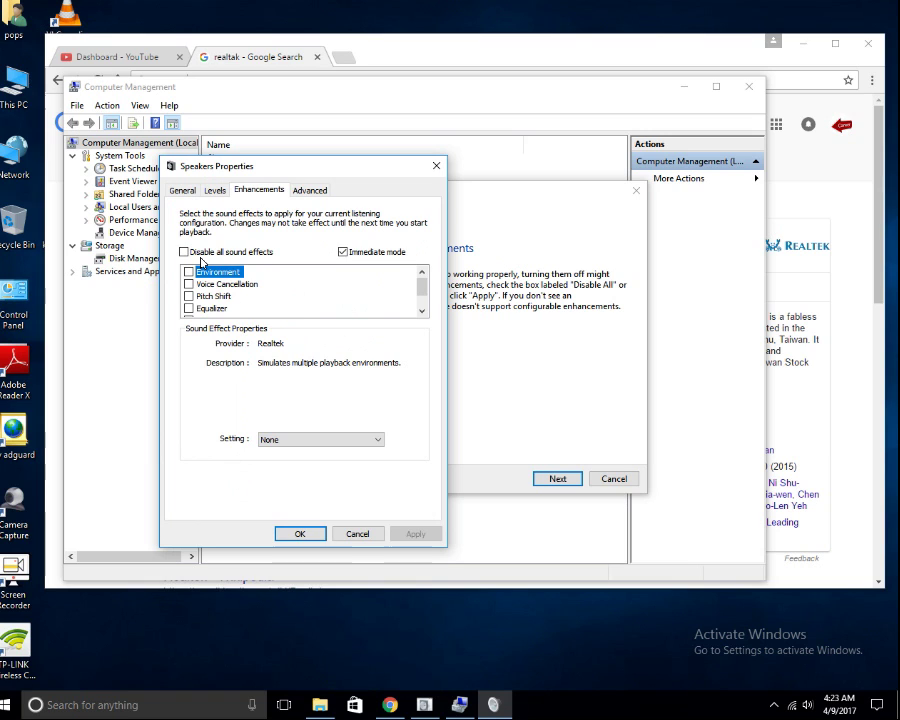
{"action": "left_click", "coordinate": [299, 533]}
{"action": "left_click", "coordinate": [617, 478]}
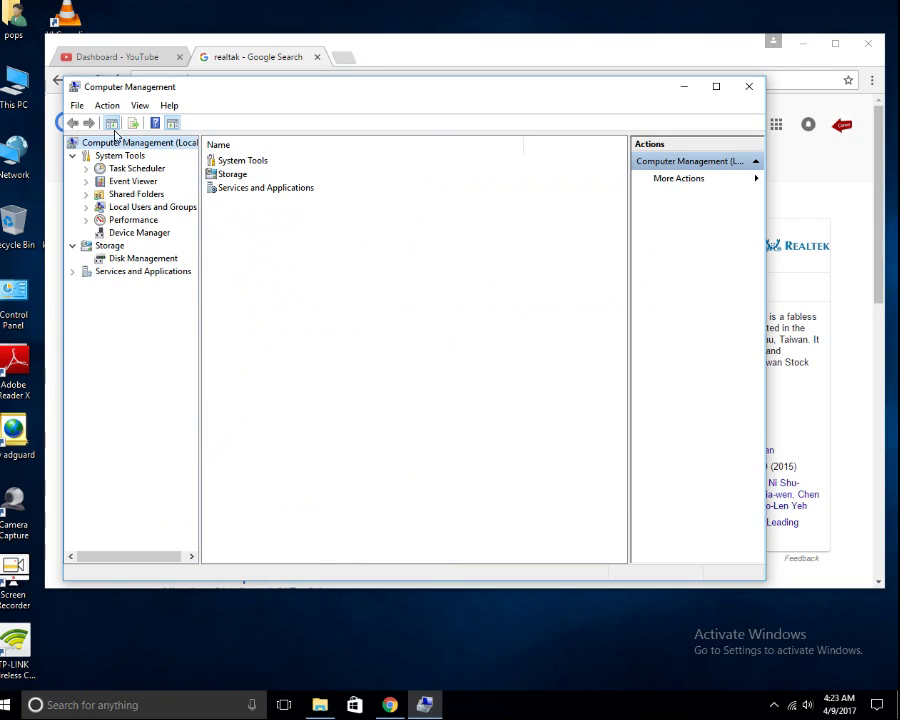
{"action": "left_click_drag", "start_coordinate": [348, 87], "coordinate": [361, 91]}
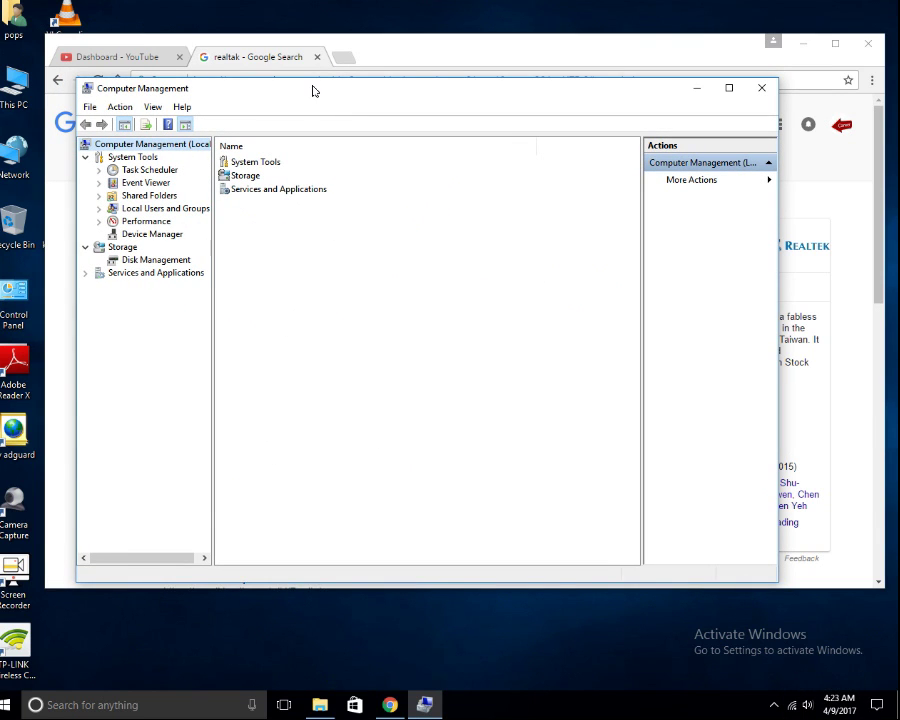
{"action": "left_click_drag", "start_coordinate": [312, 91], "coordinate": [321, 98]}
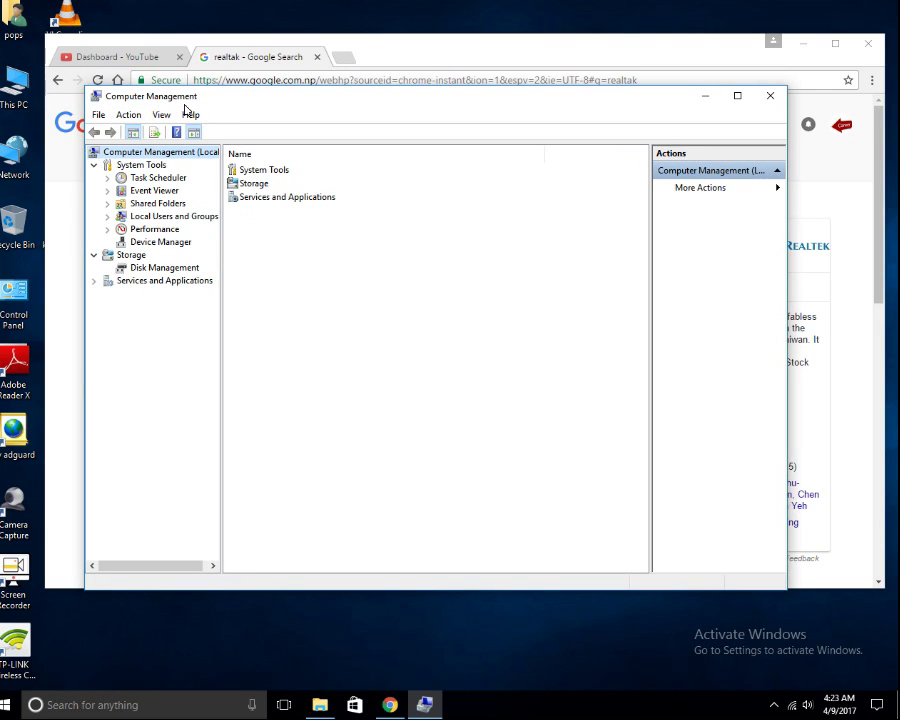
{"action": "right_click", "coordinate": [34, 95]}
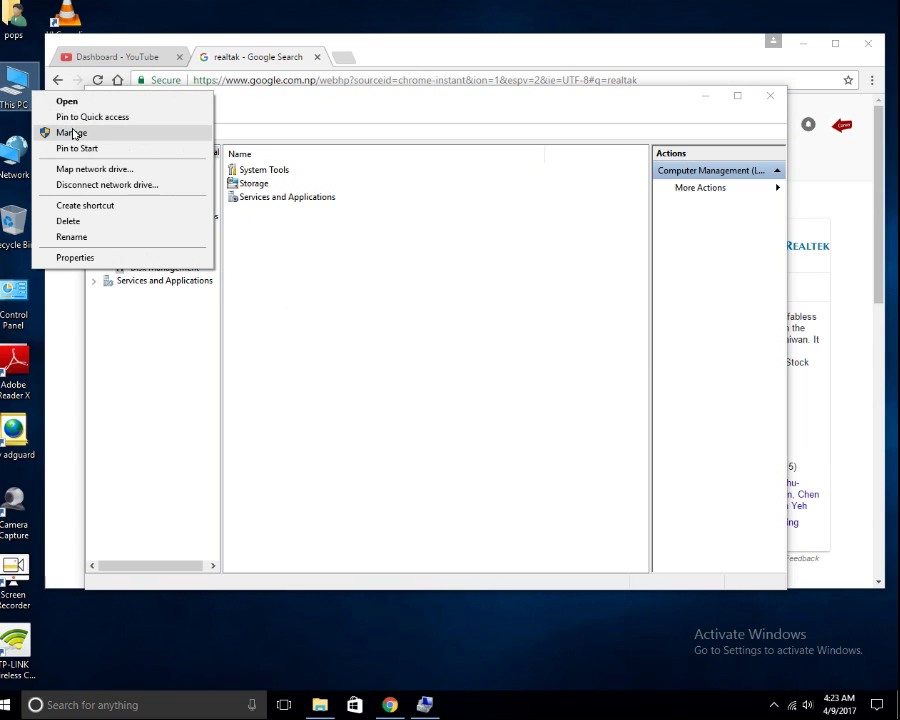
{"action": "left_click", "coordinate": [281, 218]}
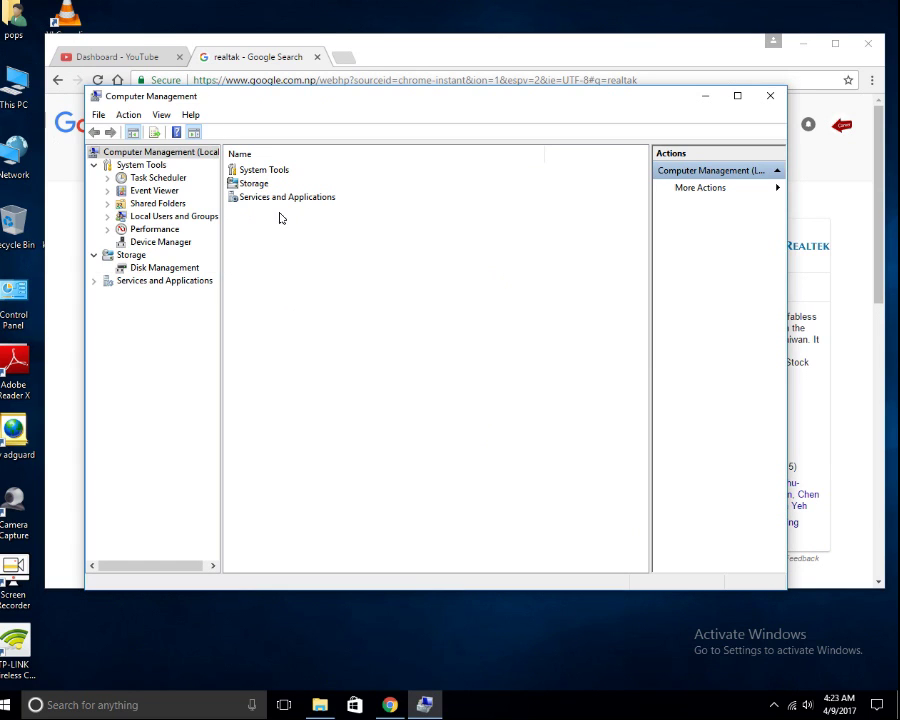
{"action": "left_click", "coordinate": [160, 241]}
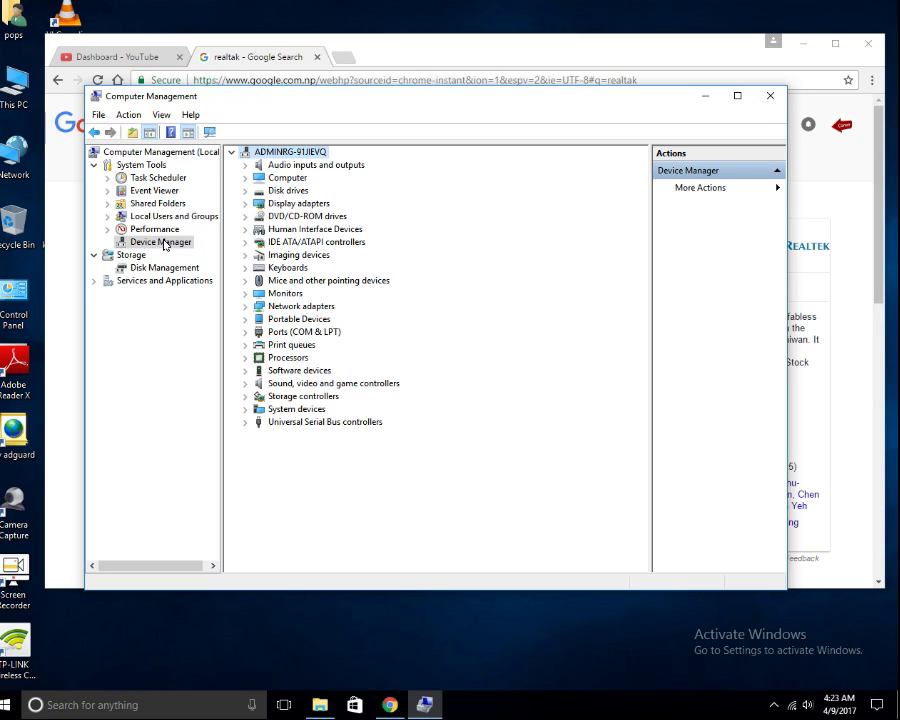
- Search automatically for a newer Realtek High Definition Audio driver; it is already up to date
{"action": "left_click", "coordinate": [245, 385]}
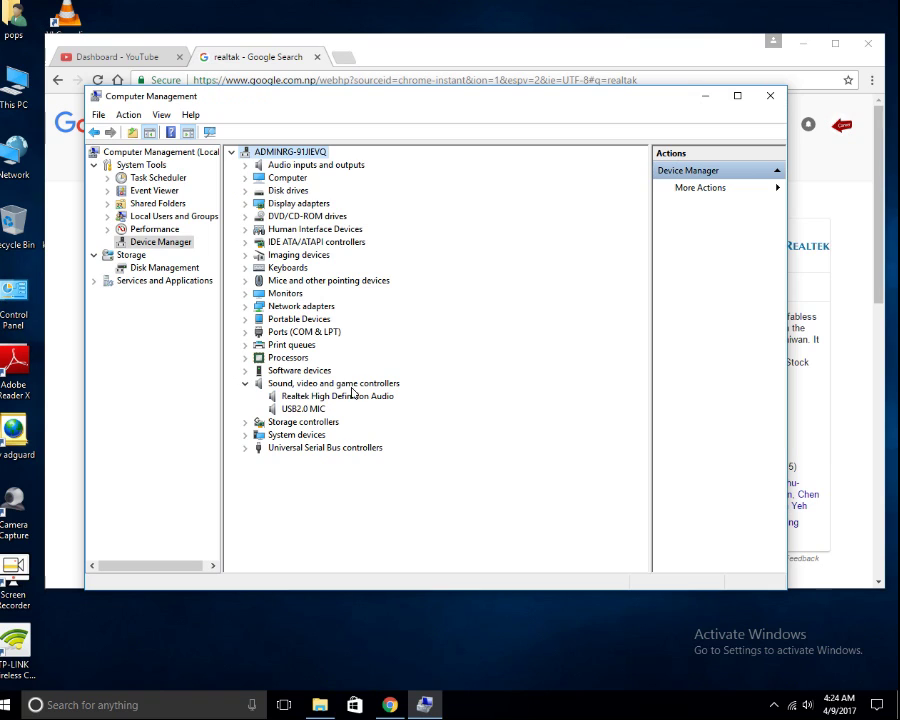
{"action": "left_click", "coordinate": [314, 398]}
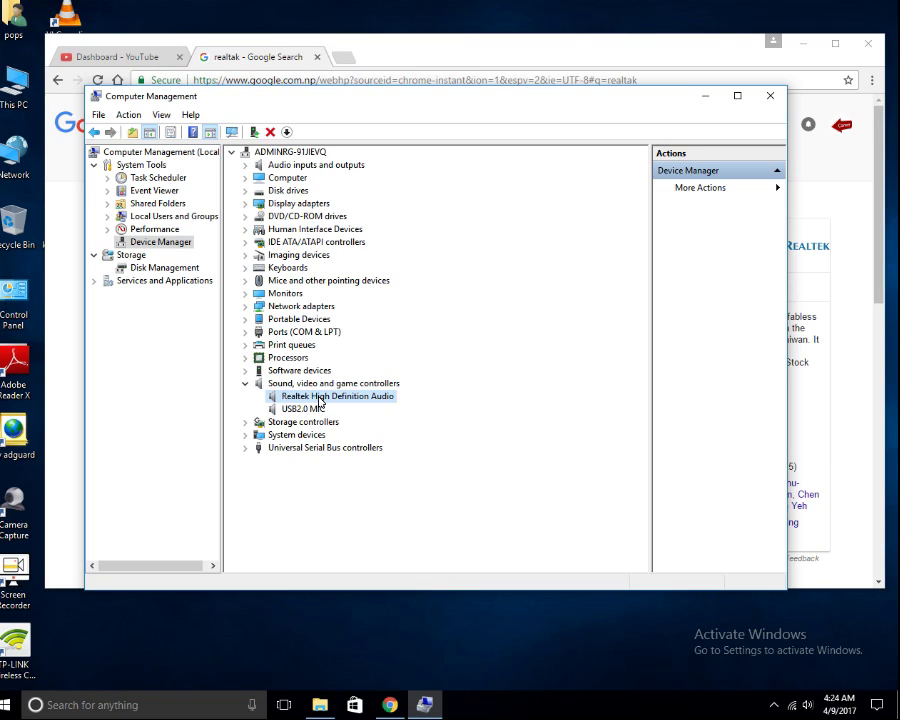
{"action": "right_click", "coordinate": [320, 401]}
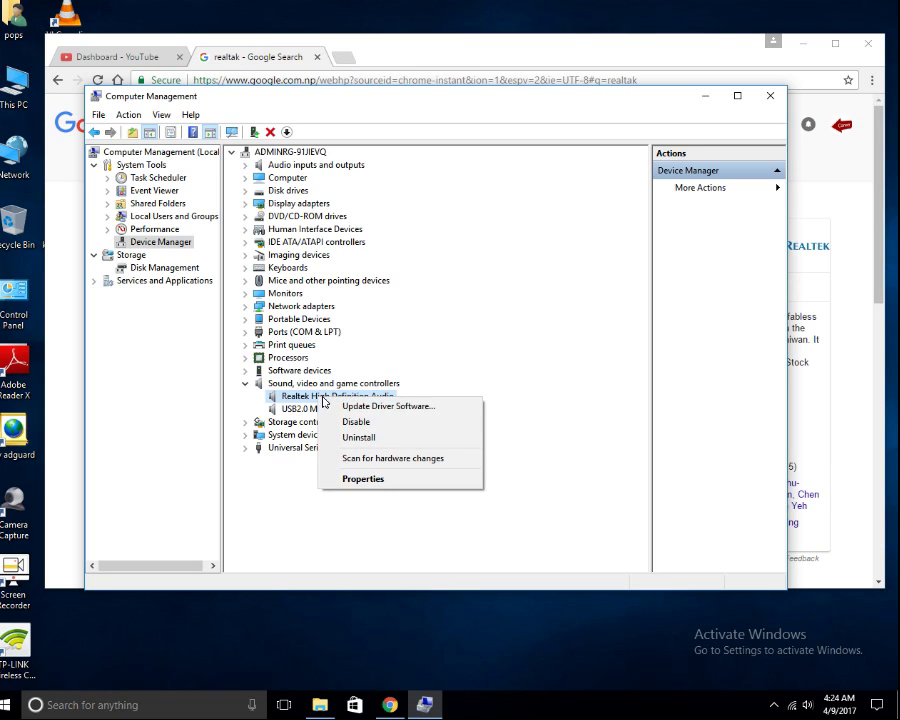
{"action": "left_click", "coordinate": [393, 406]}
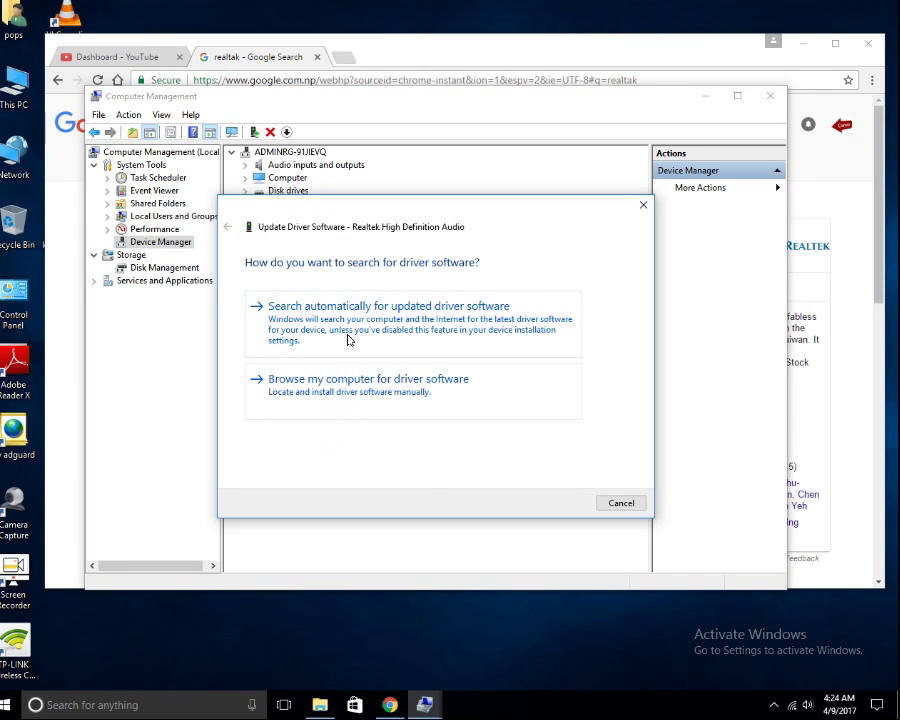
{"action": "left_click", "coordinate": [348, 340]}
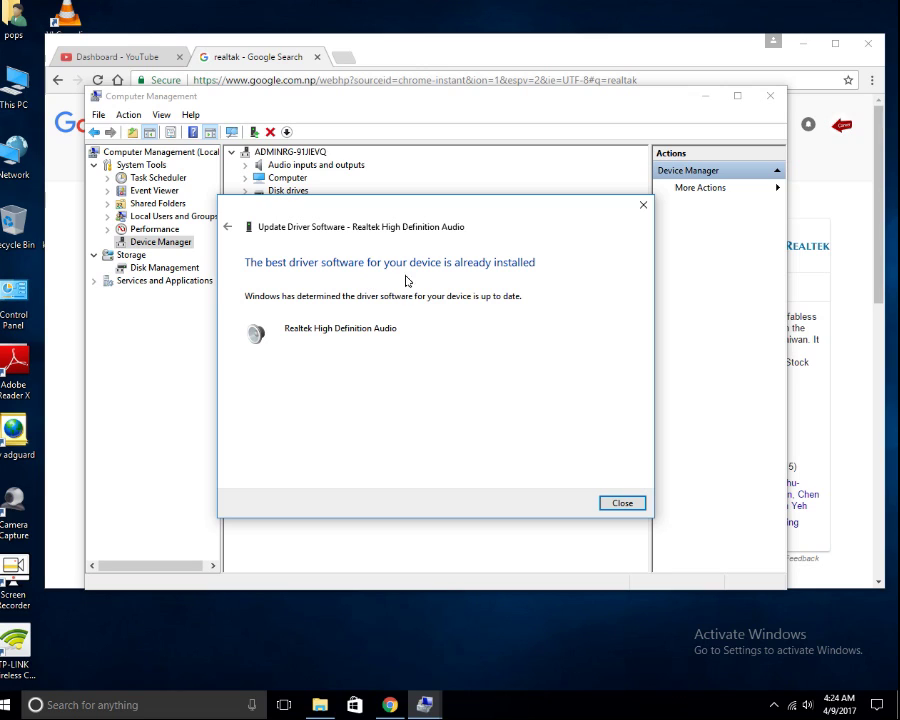
{"action": "left_click", "coordinate": [622, 503]}
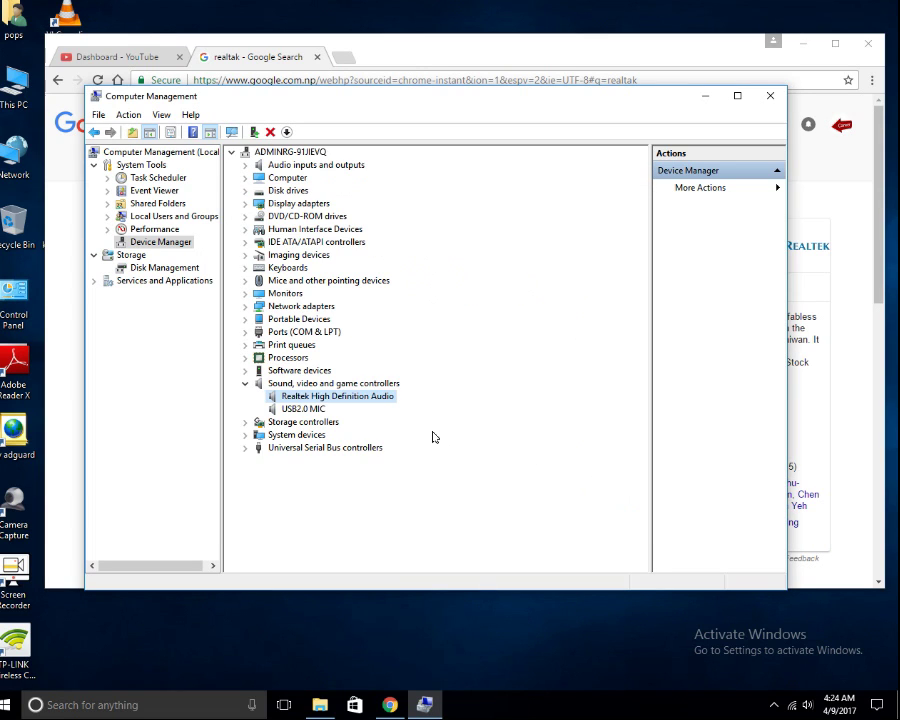
{"action": "right_click", "coordinate": [313, 400]}
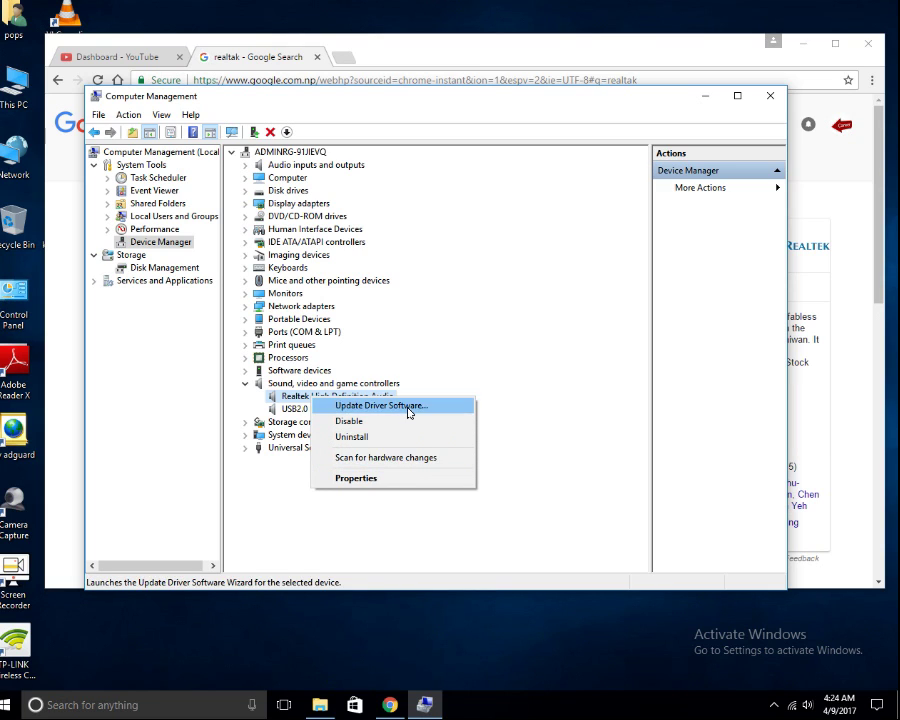
{"action": "left_click", "coordinate": [389, 537]}
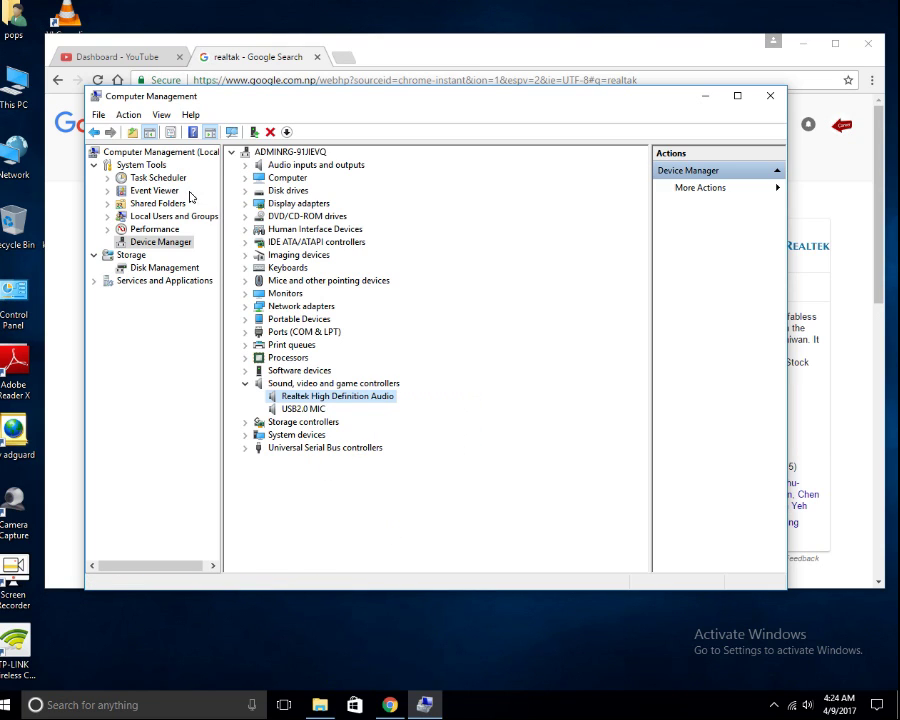
{"action": "left_click", "coordinate": [162, 116]}
{"action": "mouse_move", "coordinate": [141, 119]}
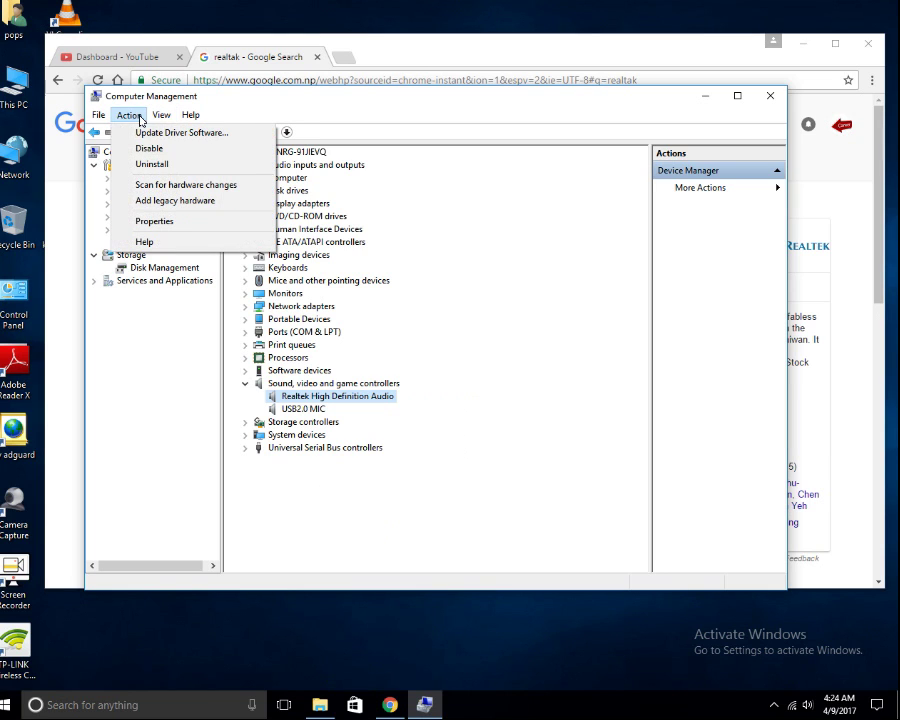
{"action": "left_click", "coordinate": [172, 203]}
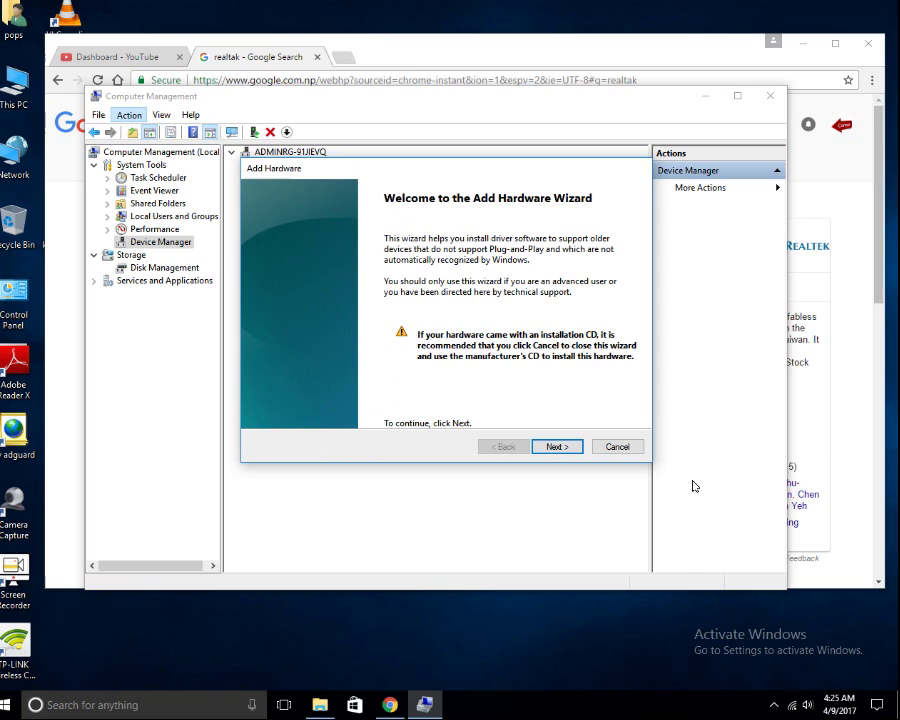
{"action": "left_click", "coordinate": [628, 448]}
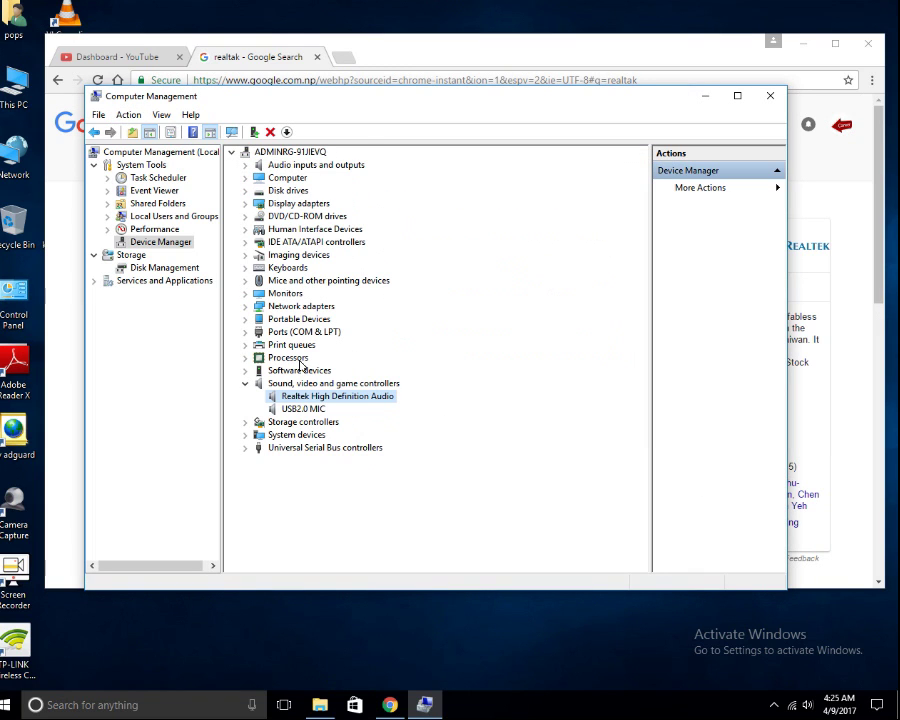
{"action": "left_click", "coordinate": [295, 358]}
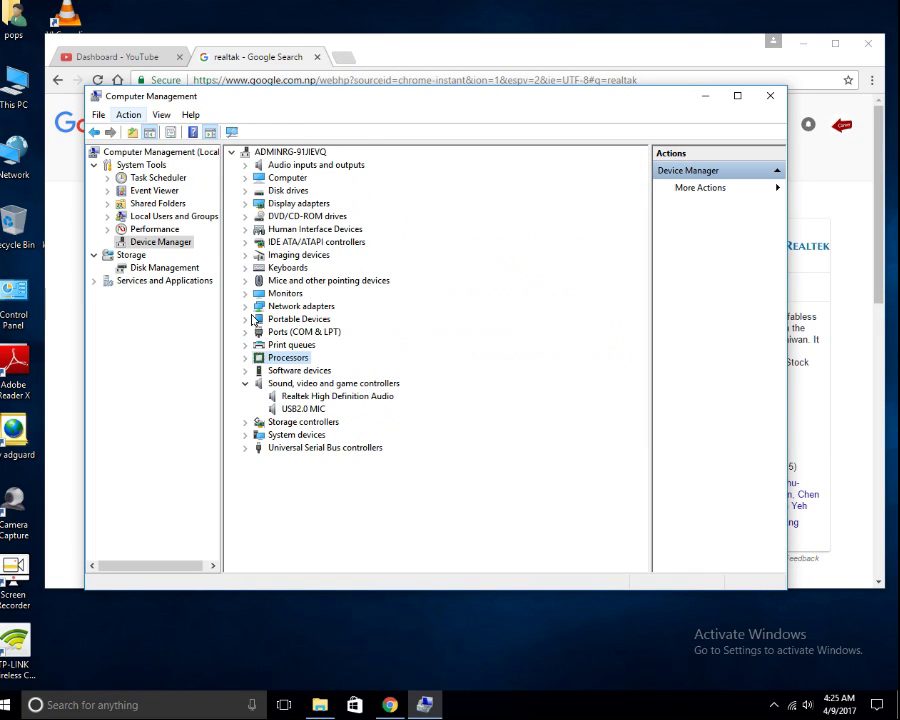
{"action": "left_click", "coordinate": [325, 399]}
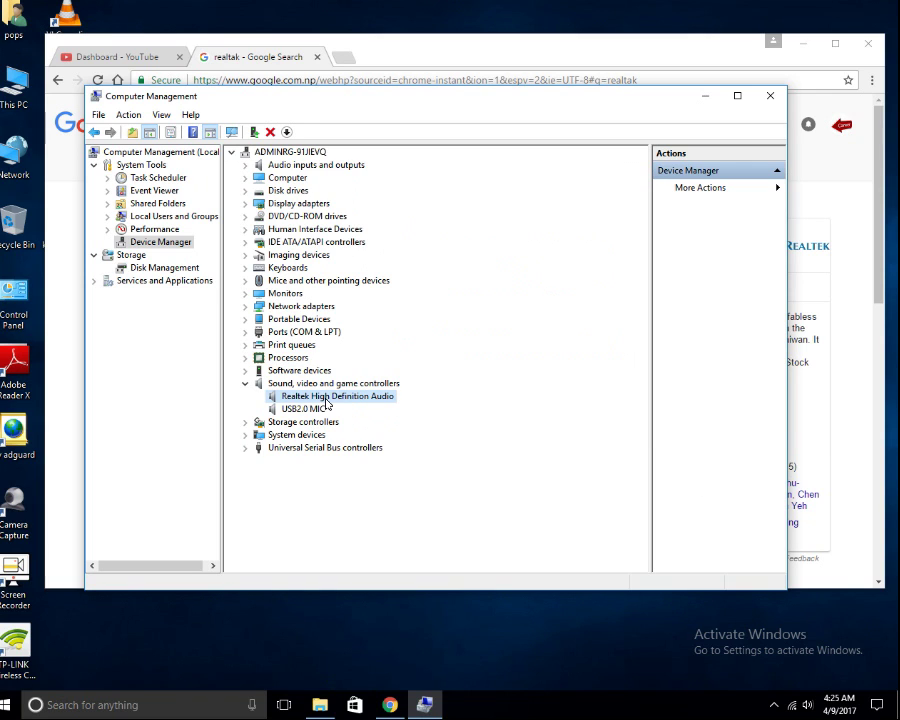
{"action": "left_click", "coordinate": [161, 115]}
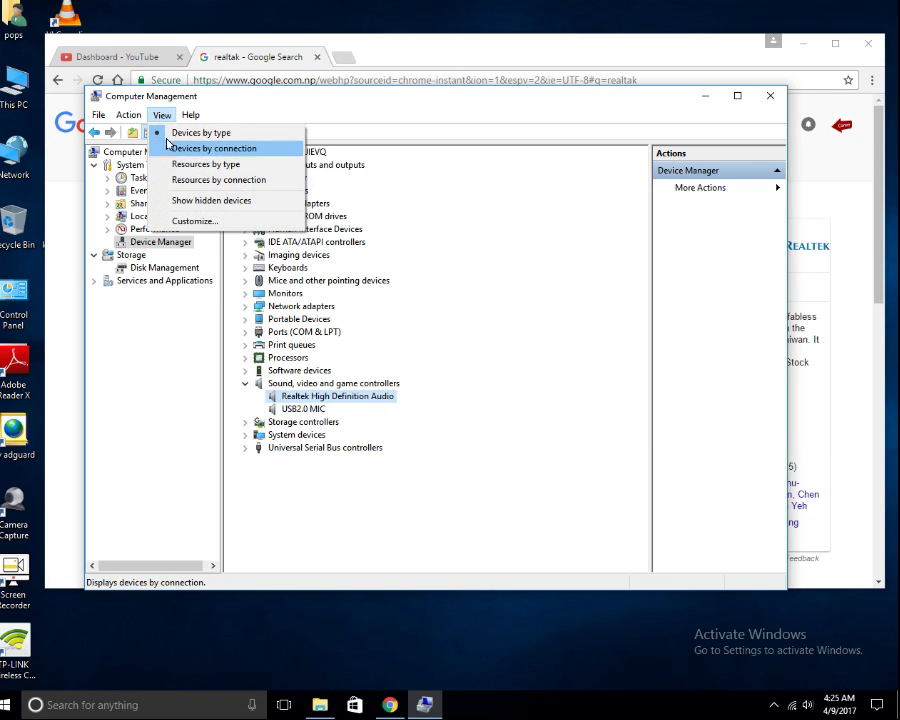
{"action": "mouse_move", "coordinate": [128, 116]}
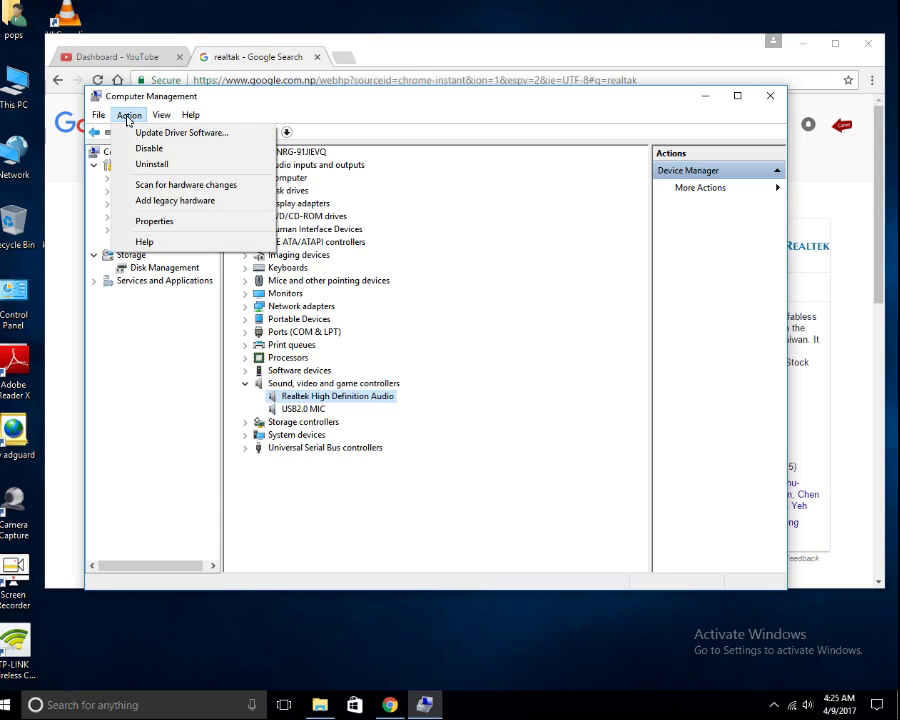
- Run the Add legacy hardware wizard with Show All Devices up to the Have Disk prompt
{"action": "left_click", "coordinate": [169, 200]}
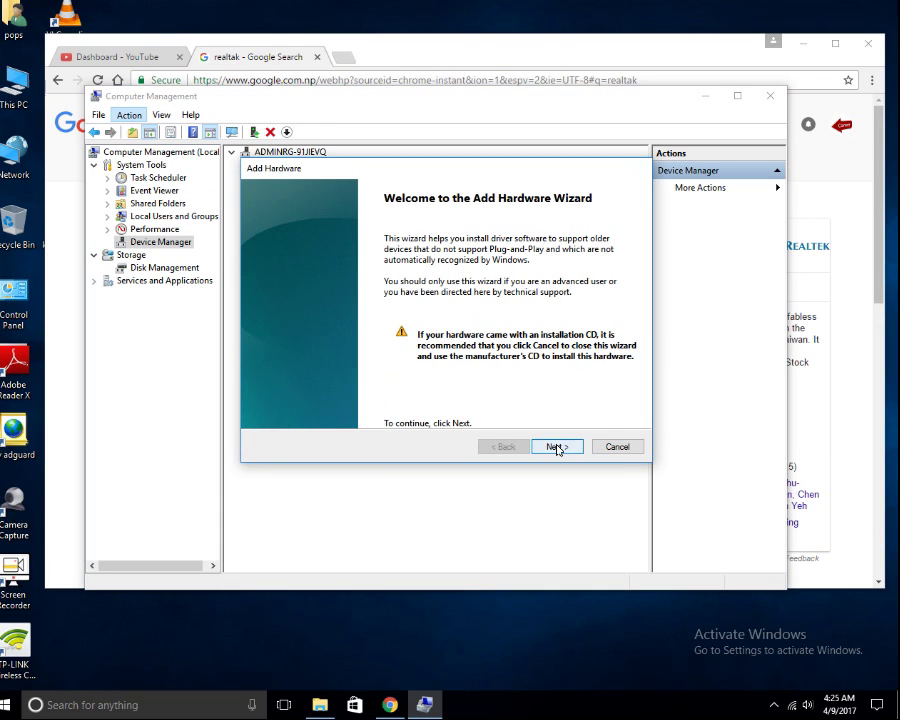
{"action": "left_click", "coordinate": [556, 446]}
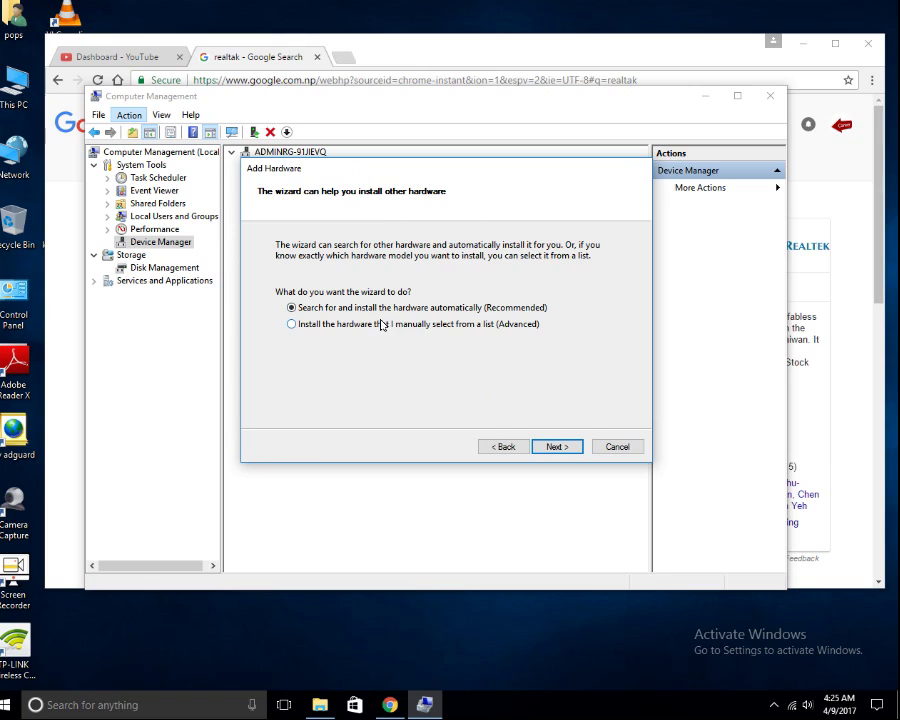
{"action": "left_click", "coordinate": [556, 446]}
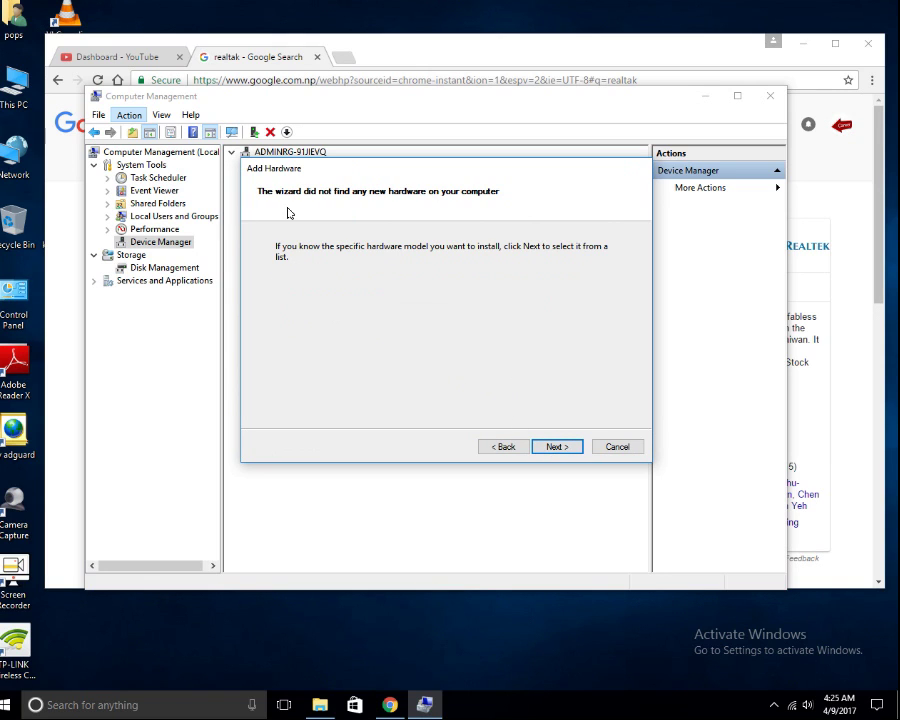
{"action": "left_click", "coordinate": [556, 446]}
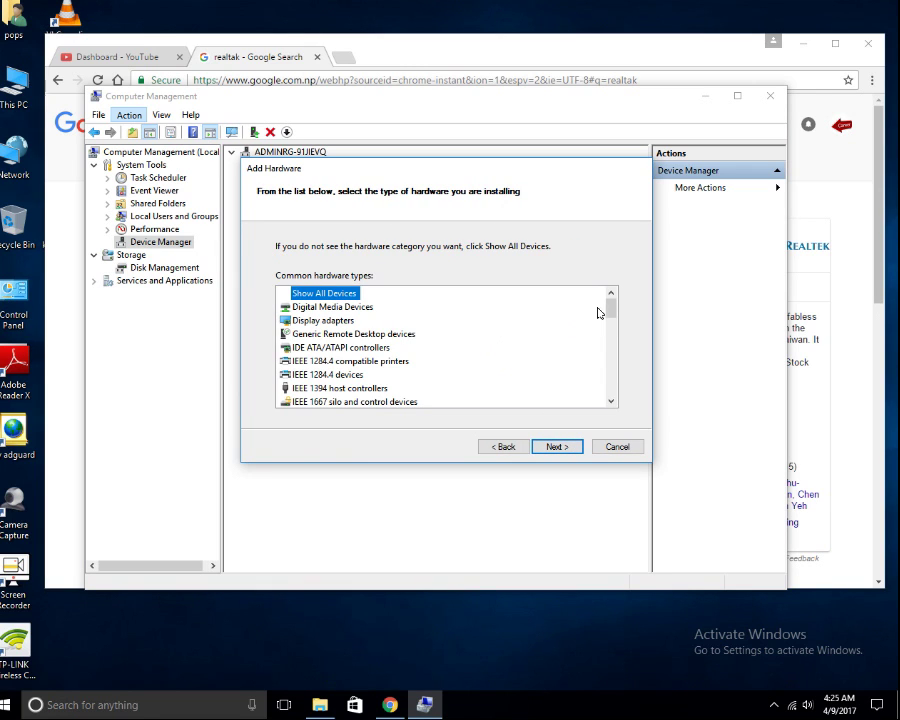
{"action": "mouse_move", "coordinate": [612, 308]}
{"action": "left_mouse_down"}
{"action": "mouse_move", "coordinate": [611, 386]}
{"action": "mouse_move", "coordinate": [607, 286]}
{"action": "left_mouse_up"}
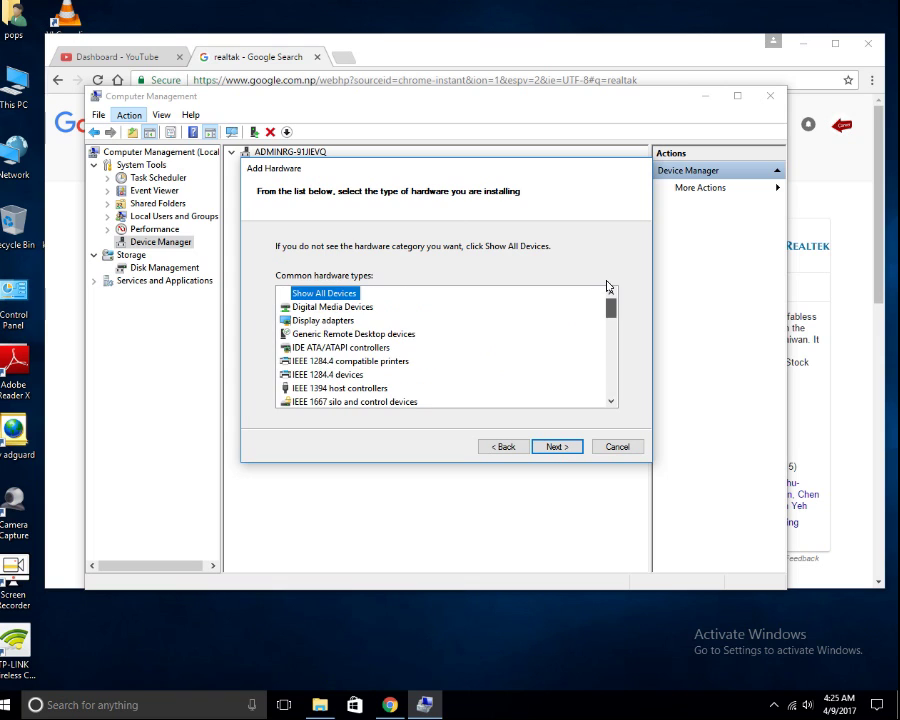
{"action": "left_click", "coordinate": [563, 447]}
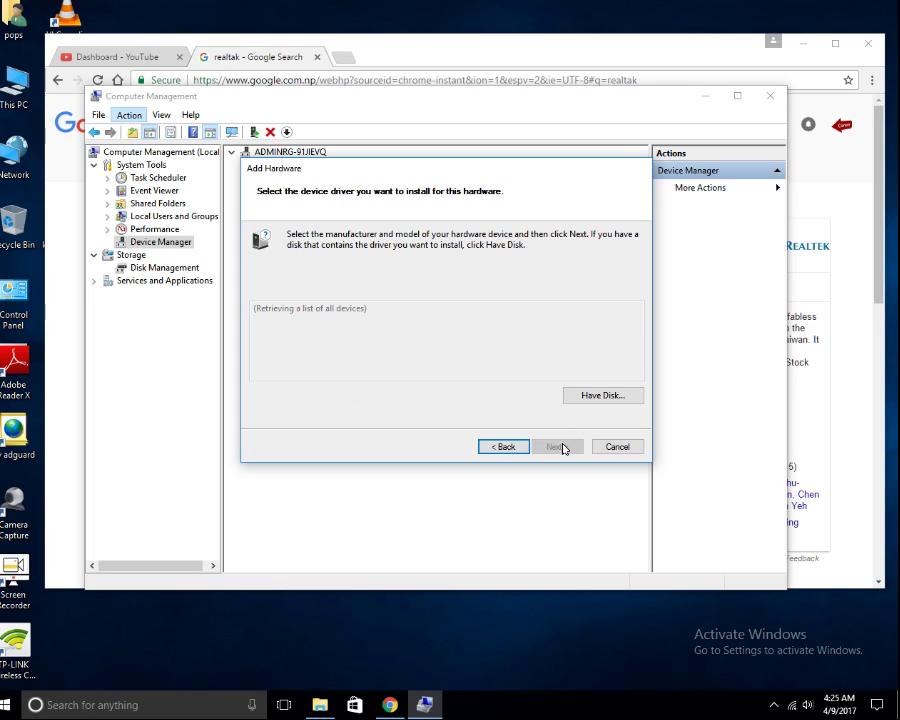
{"action": "left_click", "coordinate": [609, 398]}
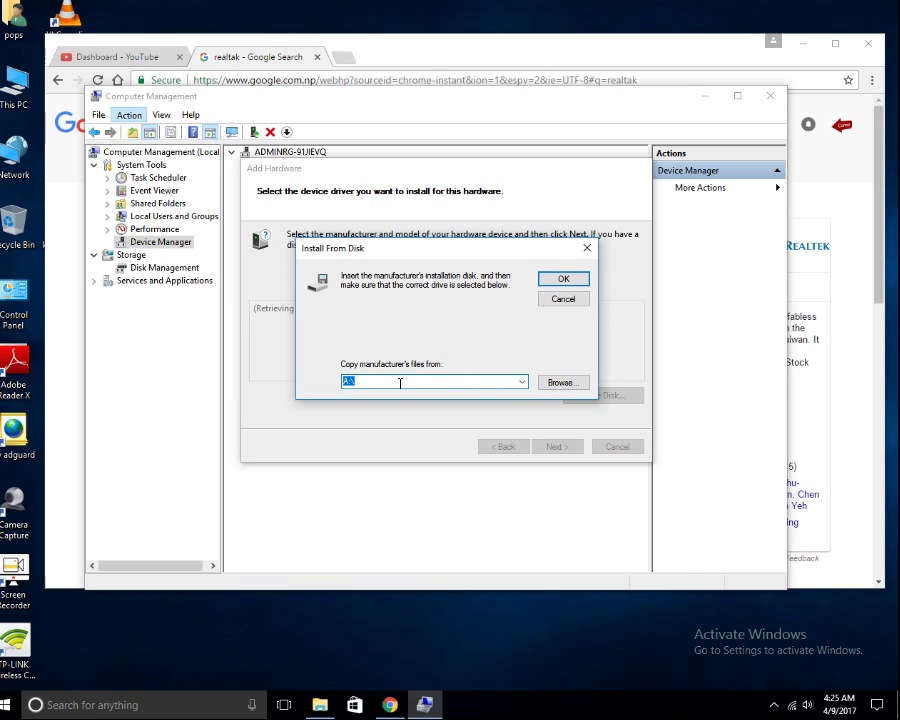
- Browse This PC for a driver file and select the DVD/CD-RW Drive (E:)
{"action": "left_click", "coordinate": [556, 383]}
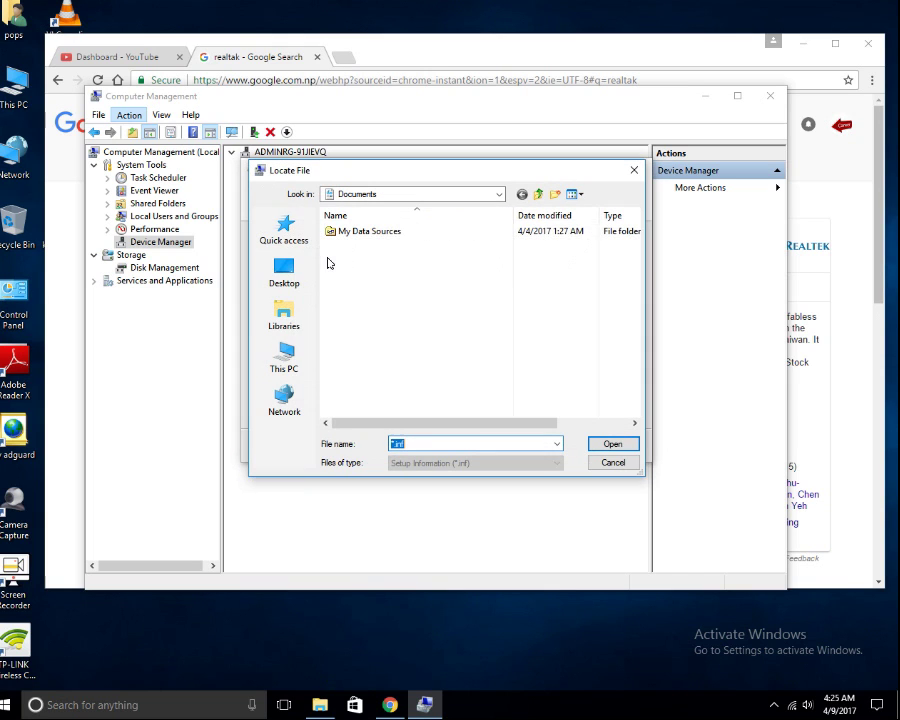
{"action": "left_click", "coordinate": [284, 355]}
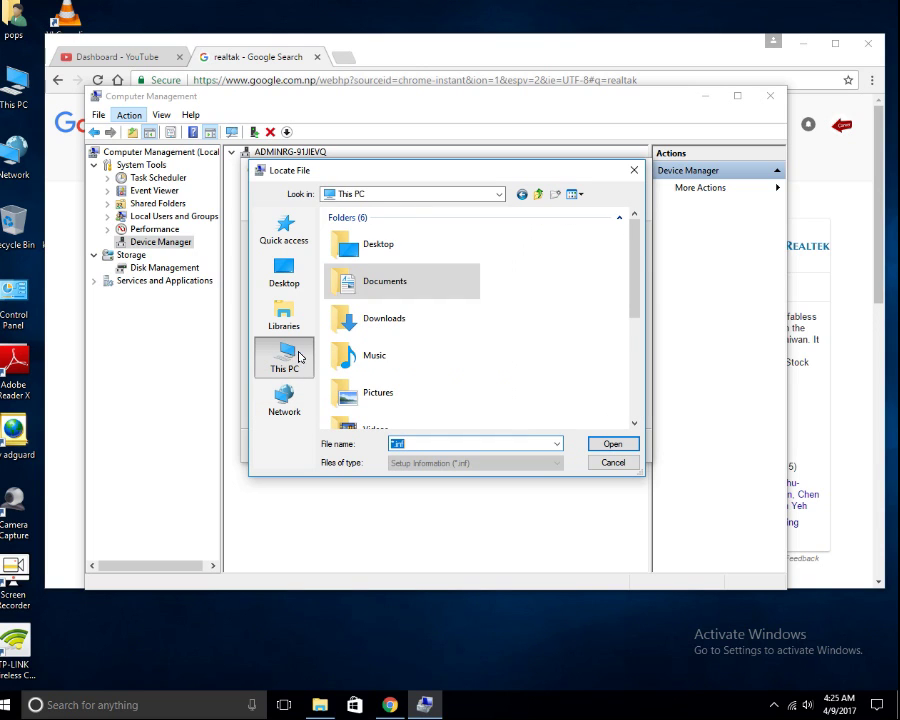
{"action": "left_click_drag", "start_coordinate": [634, 254], "coordinate": [639, 366]}
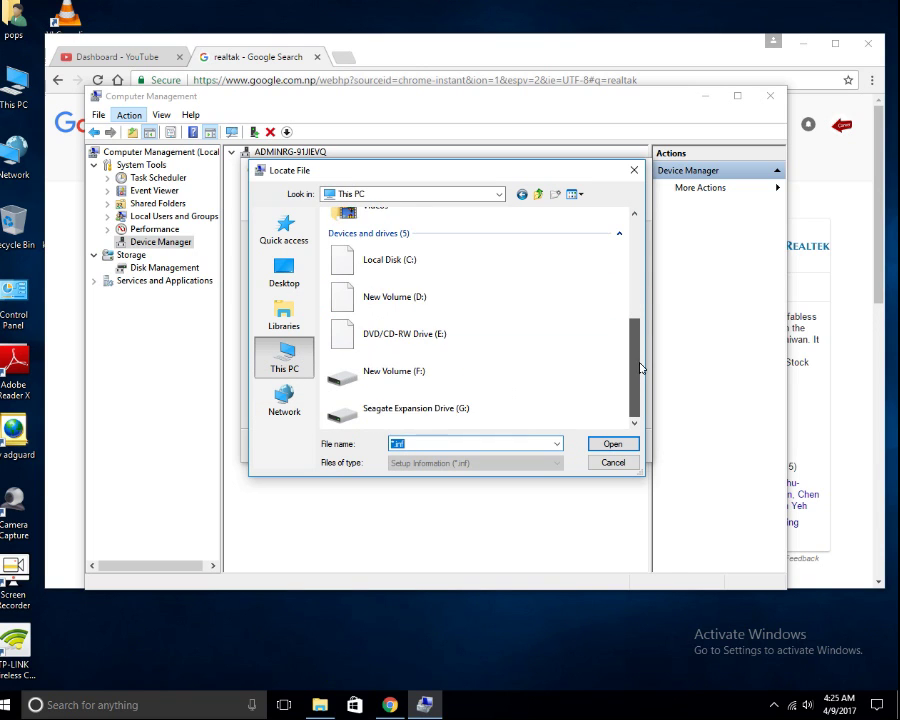
{"action": "left_click", "coordinate": [421, 345]}
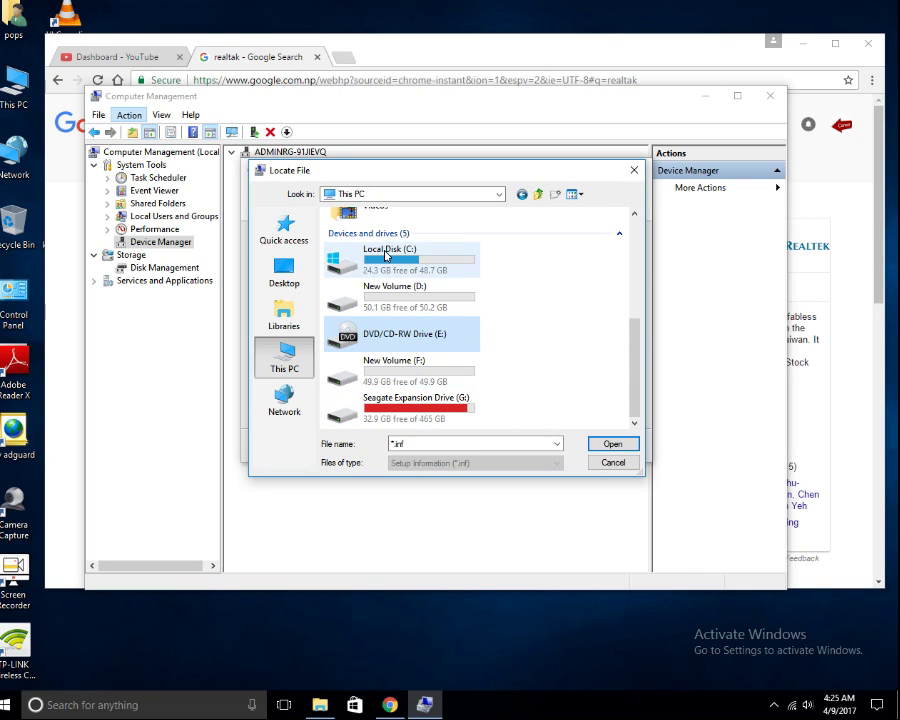
- Close Locate File and Install From Disk, and cancel the Add Hardware wizard
{"action": "left_click", "coordinate": [633, 170]}
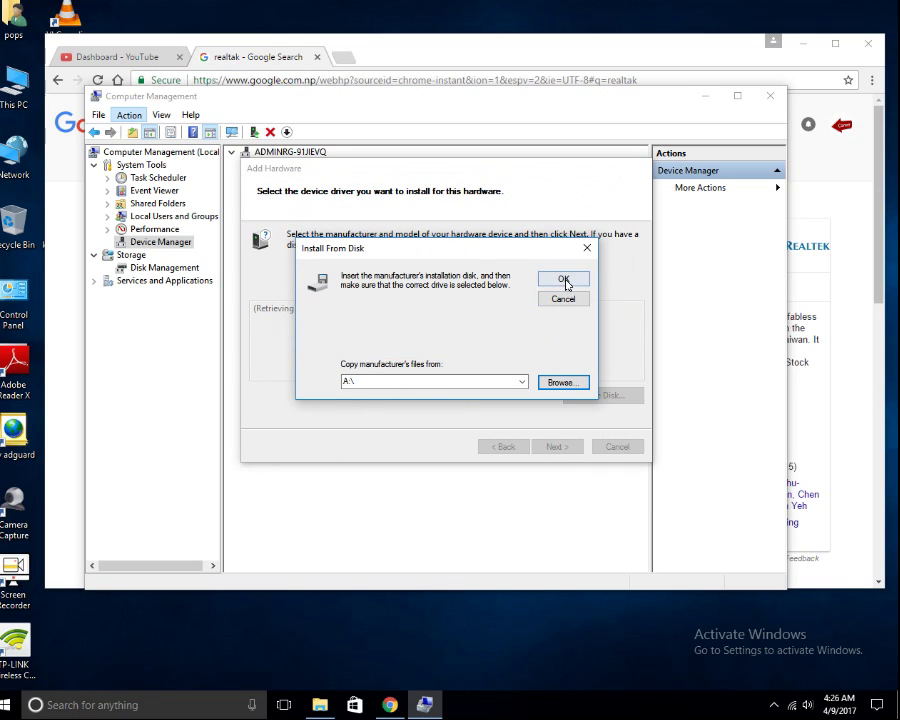
{"action": "left_click", "coordinate": [587, 248]}
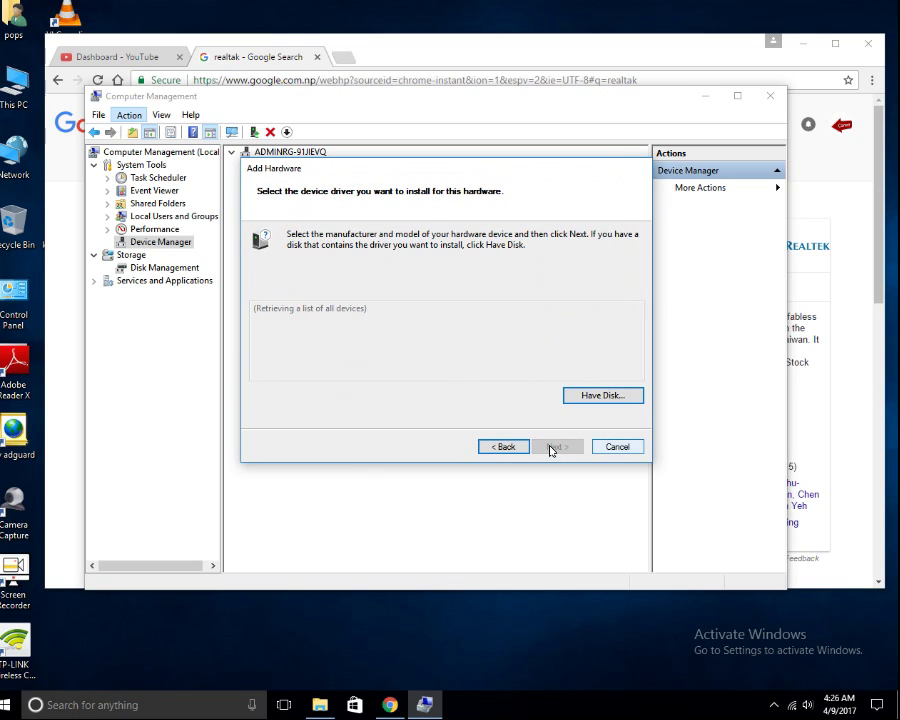
{"action": "left_click", "coordinate": [627, 447]}
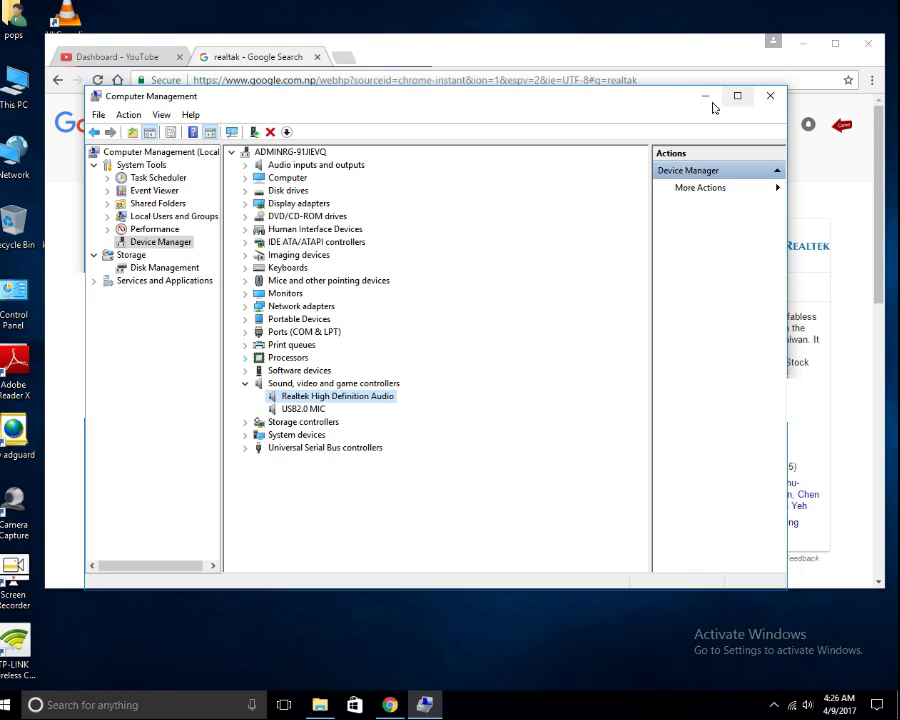
- Close Computer Management and return to the realtek Google search results
{"action": "left_click", "coordinate": [770, 97]}
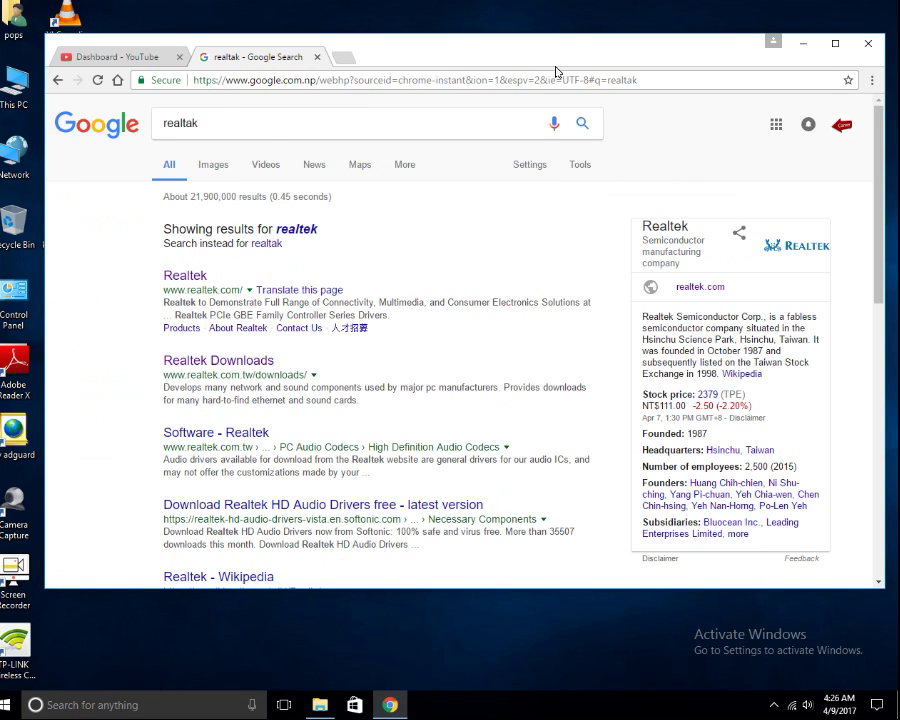
{"action": "left_click_drag", "start_coordinate": [535, 57], "coordinate": [521, 61]}
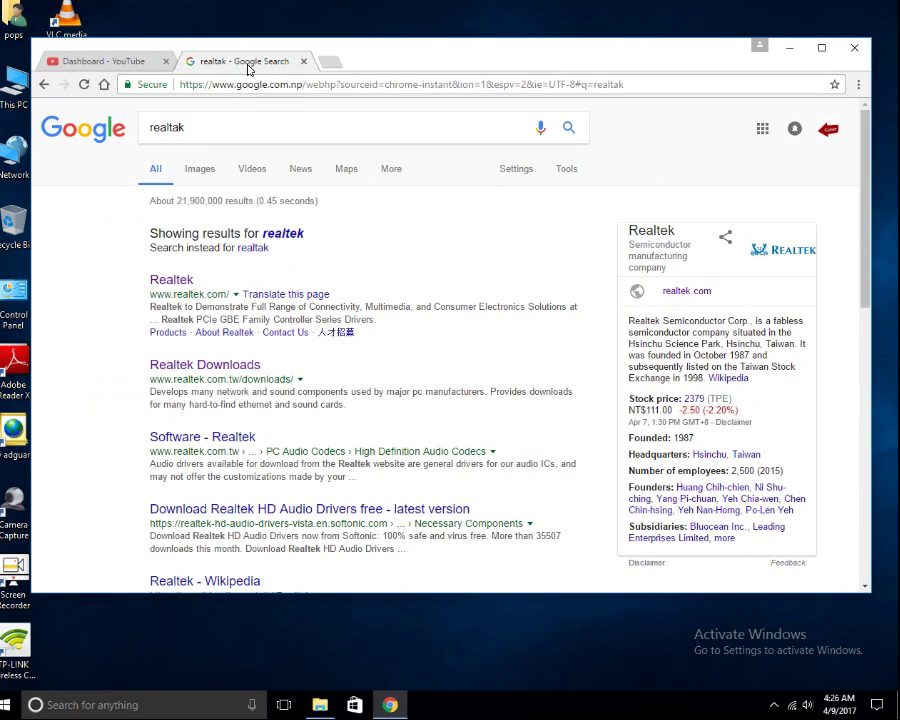
{"action": "left_click", "coordinate": [204, 127]}
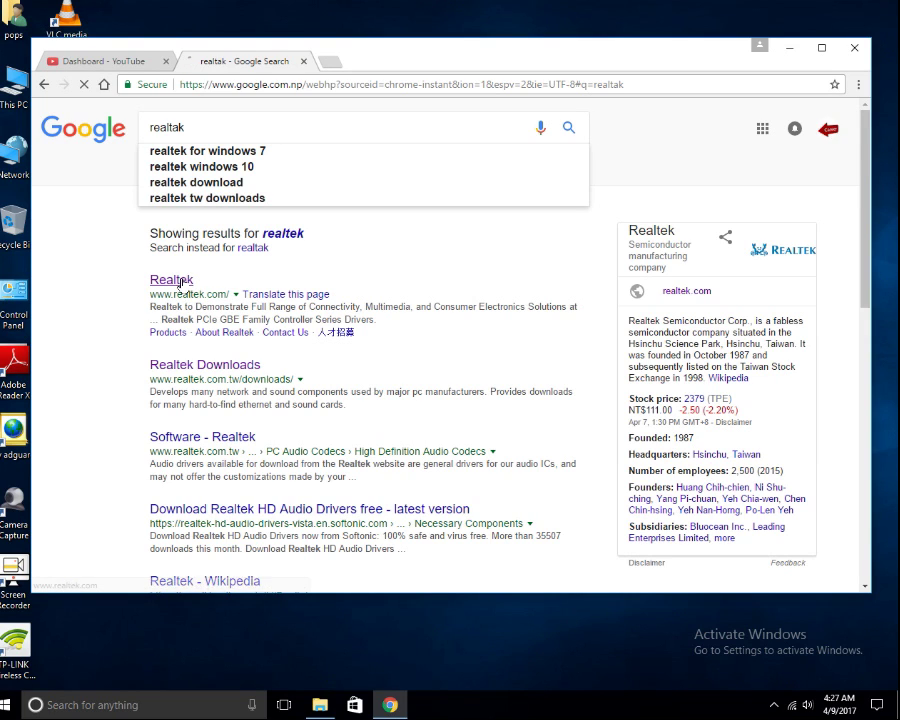
- Open the Realtek site's HD Audio Codec Driver downloads and accept the download terms
{"action": "left_click", "coordinate": [185, 283]}
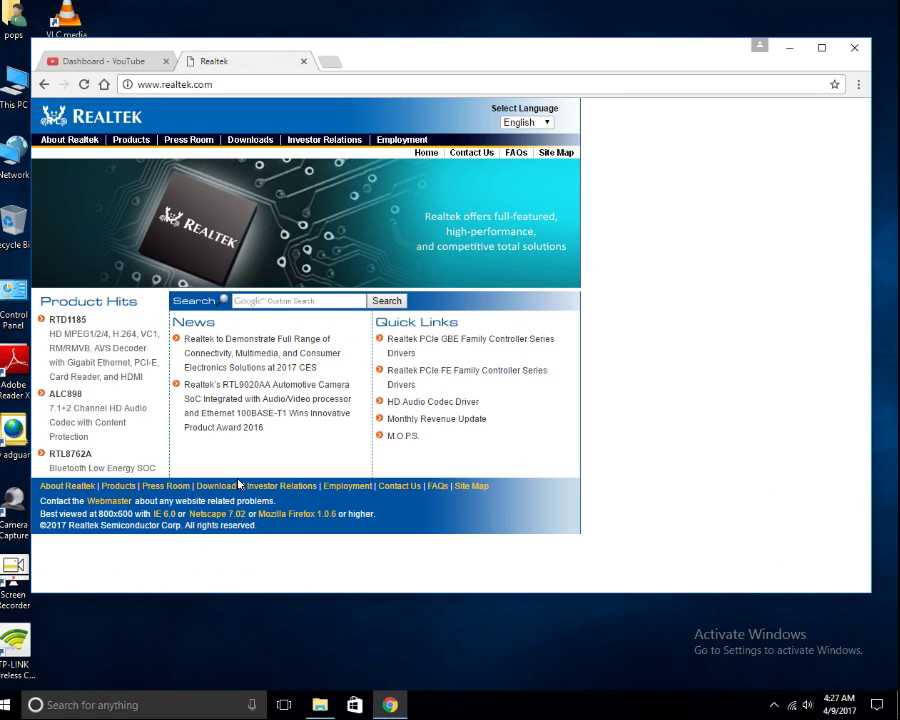
{"action": "left_click", "coordinate": [454, 405]}
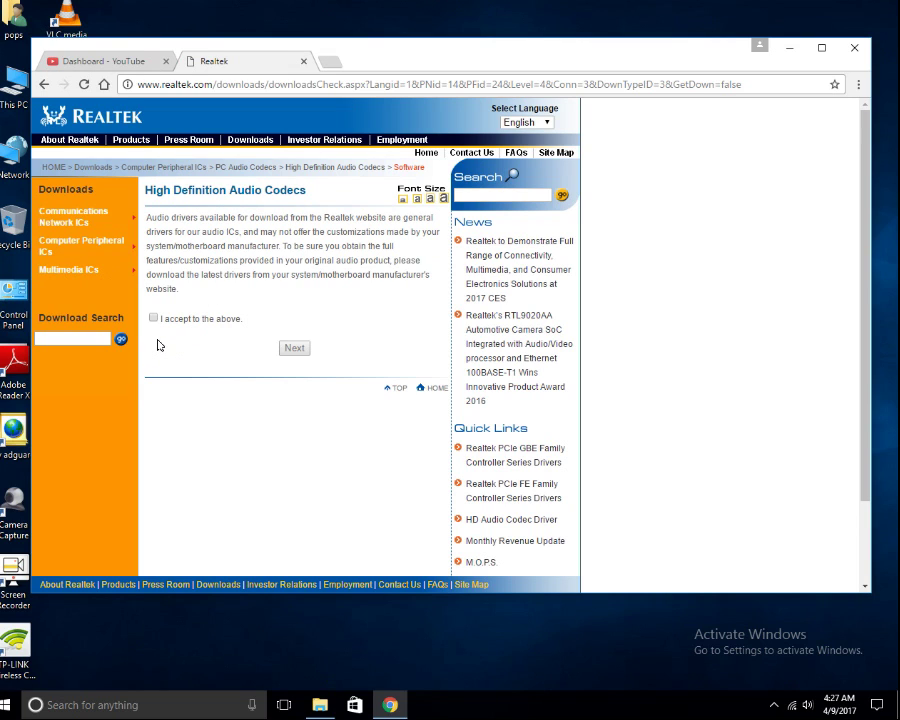
{"action": "left_click", "coordinate": [153, 319]}
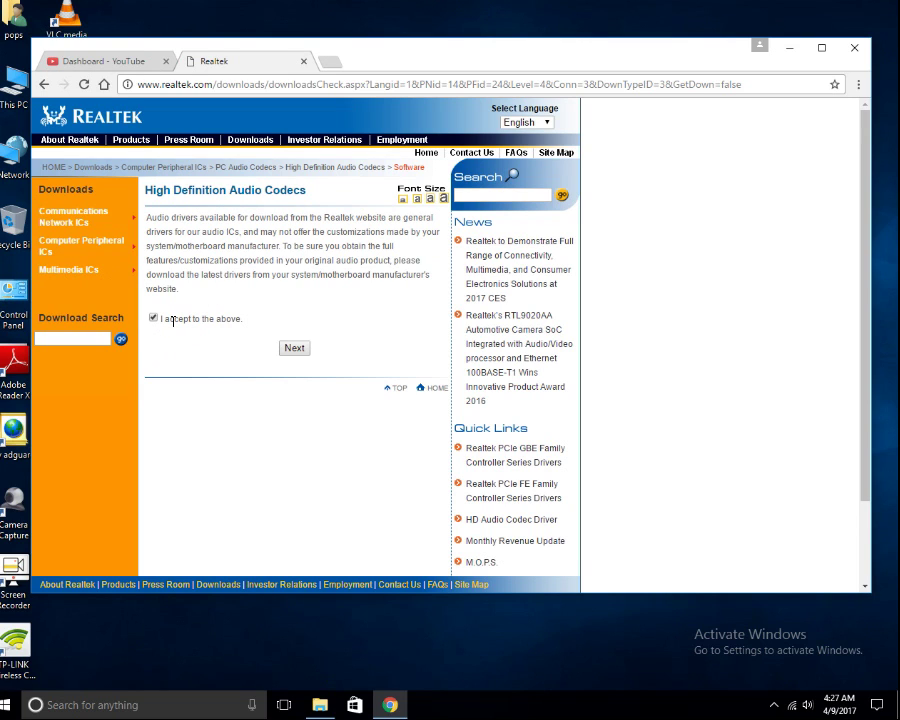
{"action": "left_click", "coordinate": [294, 348]}
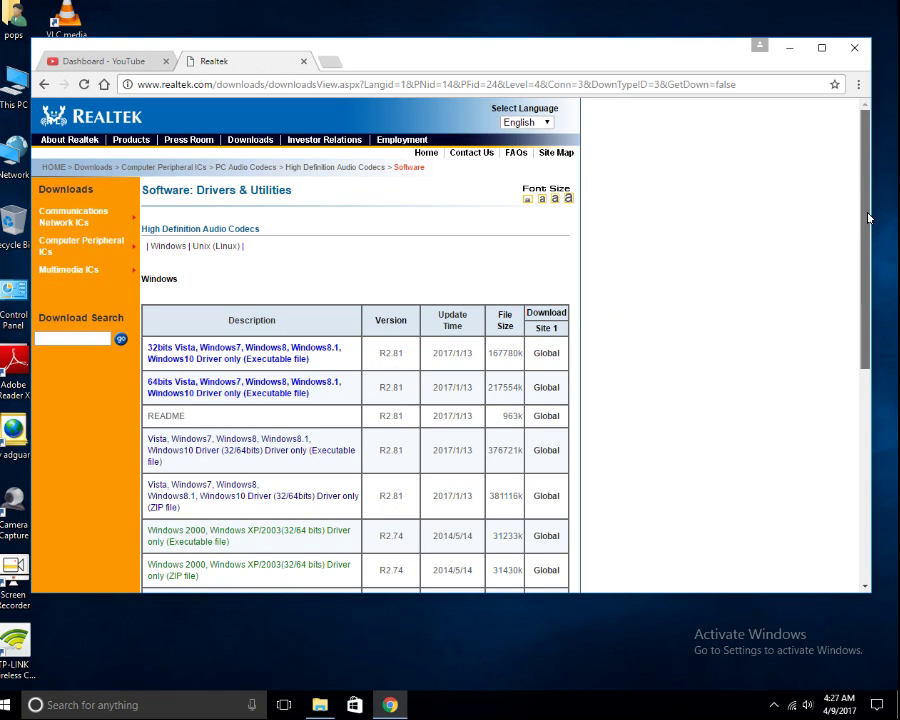
{"action": "scroll", "coordinate": [870, 297], "scroll_direction": "down", "scroll_amount": 2}
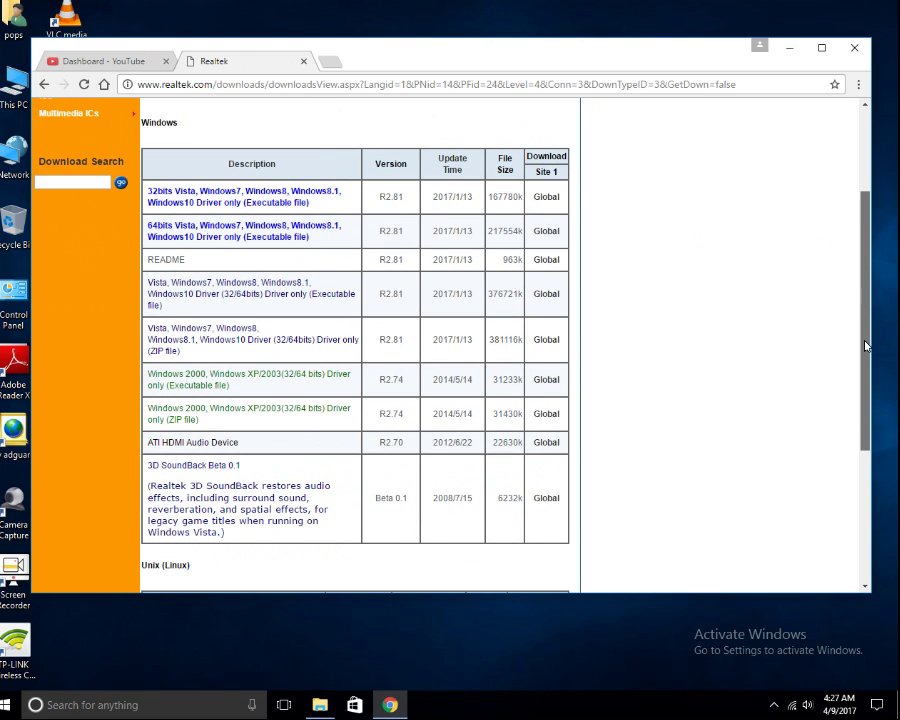
{"action": "scroll", "coordinate": [866, 345], "scroll_direction": "down", "scroll_amount": 3}
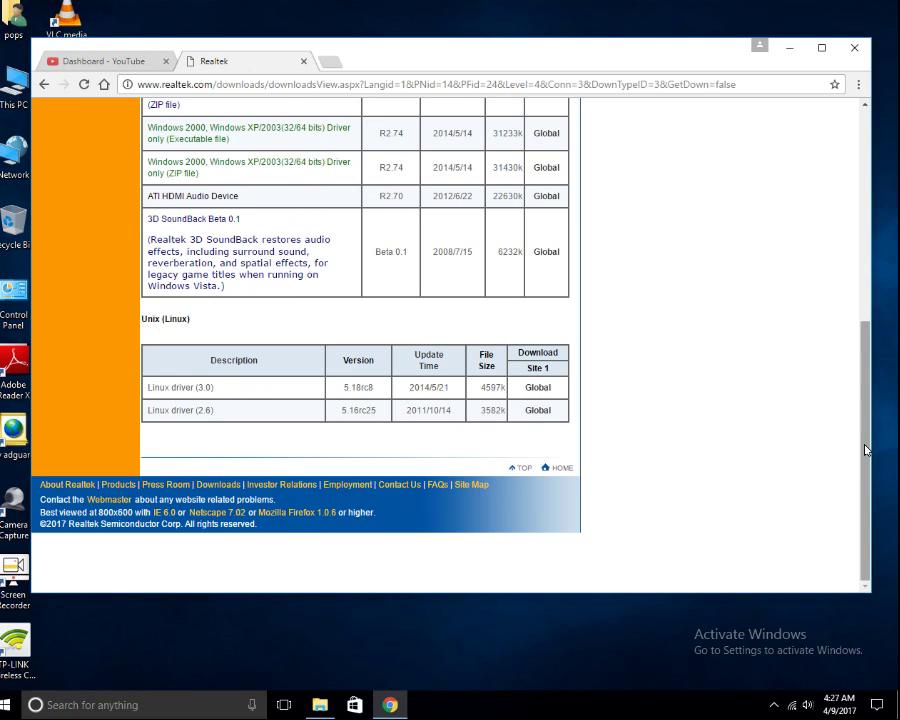
{"action": "left_click_drag", "start_coordinate": [866, 450], "coordinate": [866, 314]}
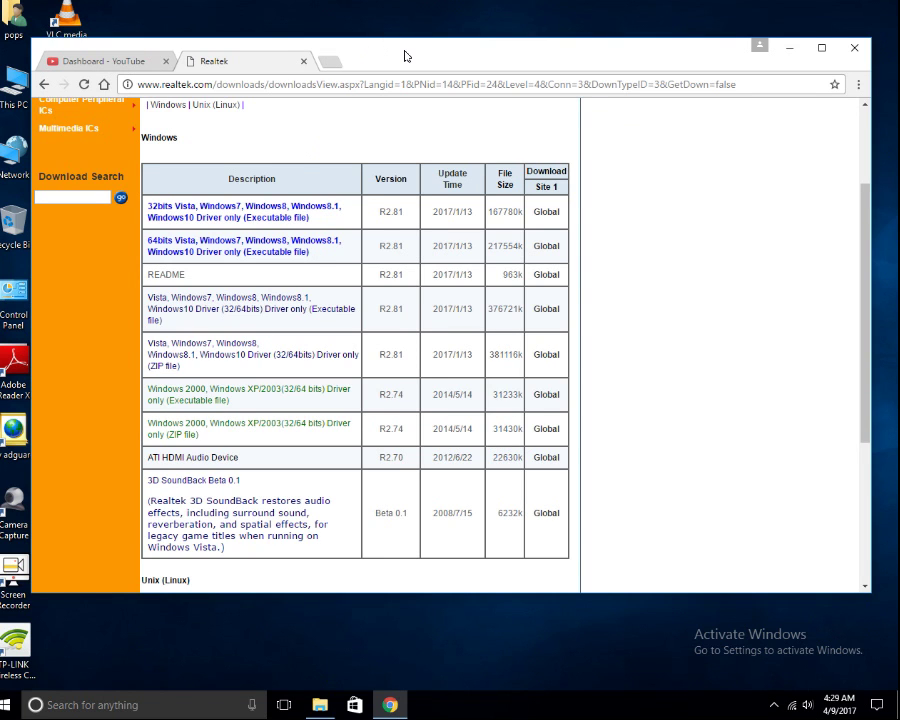
{"action": "mouse_move", "coordinate": [405, 54]}
{"action": "left_mouse_down"}
{"action": "mouse_move", "coordinate": [399, 73]}
{"action": "mouse_move", "coordinate": [405, 58]}
{"action": "left_mouse_up"}
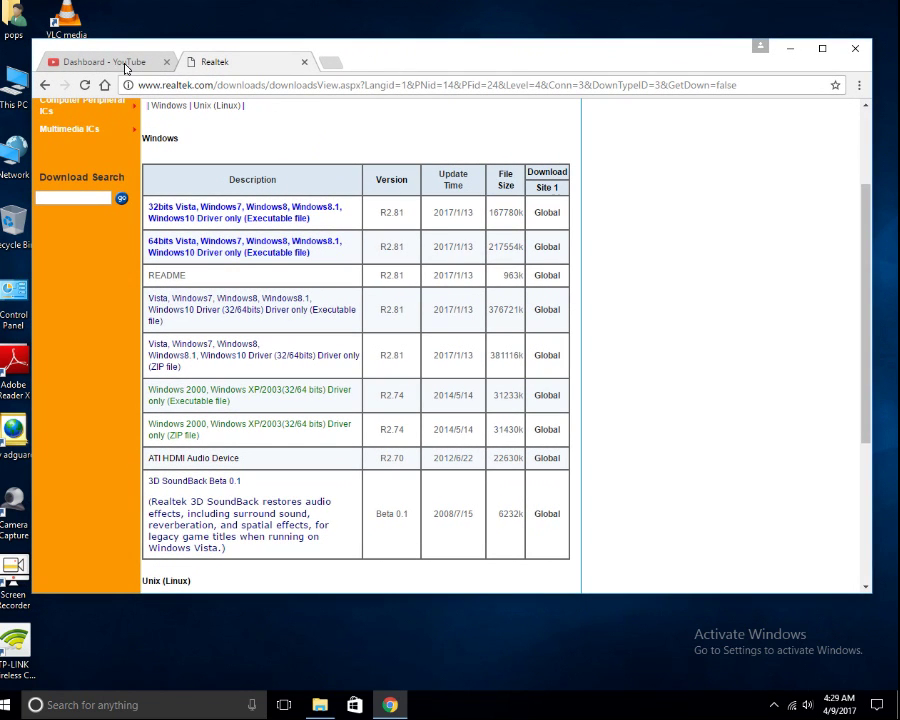
{"action": "scroll", "coordinate": [352, 360], "scroll_direction": "down", "scroll_amount": 5}
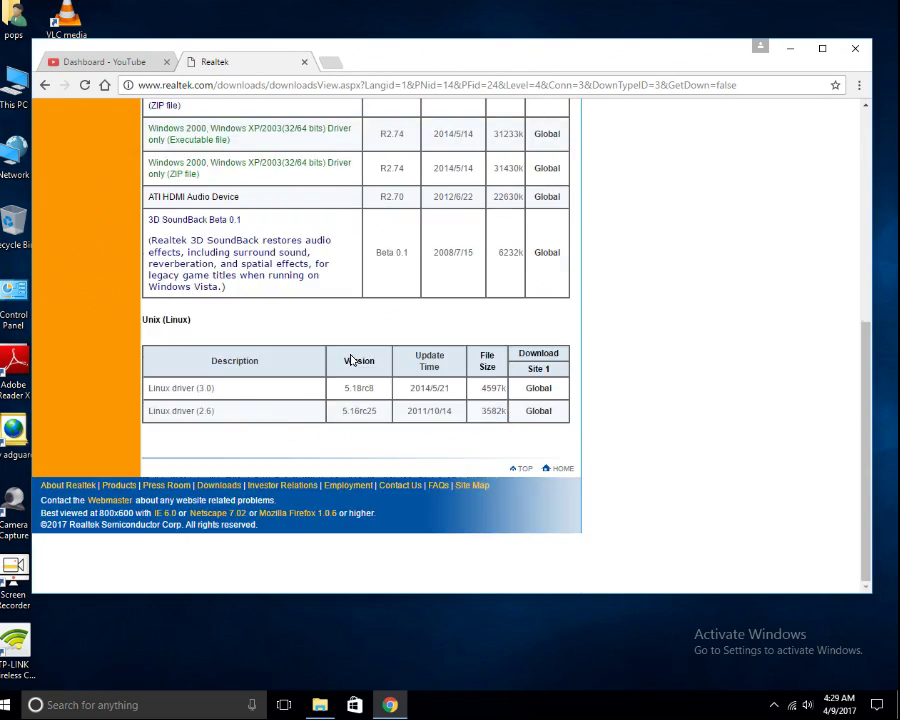
{"action": "scroll", "coordinate": [352, 360], "scroll_direction": "up", "scroll_amount": 3}
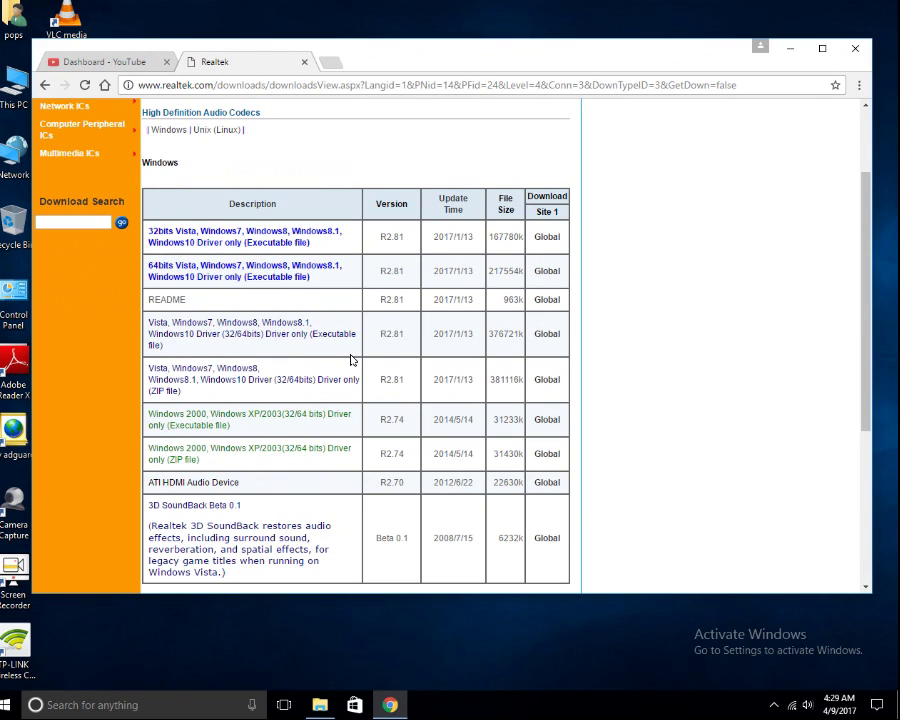
{"action": "scroll", "coordinate": [352, 360], "scroll_direction": "down", "scroll_amount": 2}
{"action": "scroll", "coordinate": [352, 360], "scroll_direction": "up", "scroll_amount": 2}
{"action": "scroll", "coordinate": [364, 368], "scroll_direction": "down", "scroll_amount": 2}
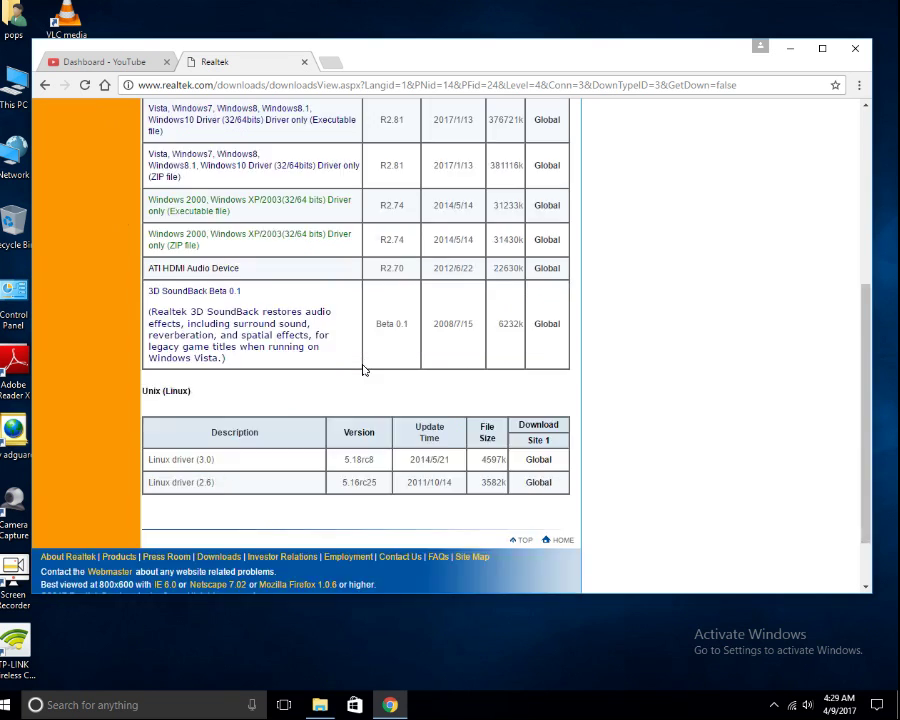
{"action": "scroll", "coordinate": [364, 368], "scroll_direction": "down", "scroll_amount": 1}
{"action": "scroll", "coordinate": [364, 366], "scroll_direction": "up", "scroll_amount": 3}
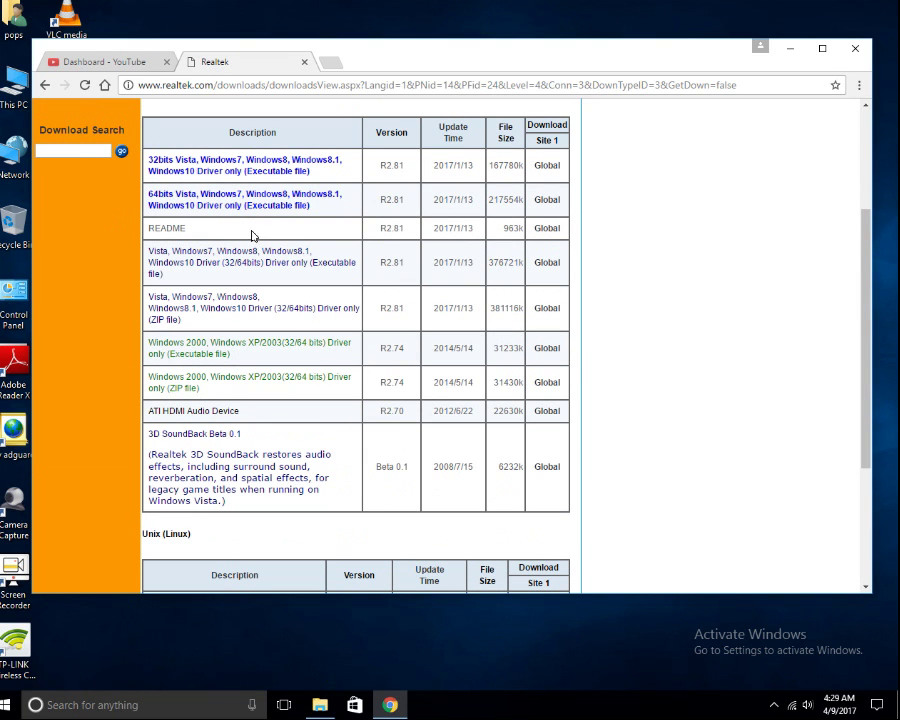